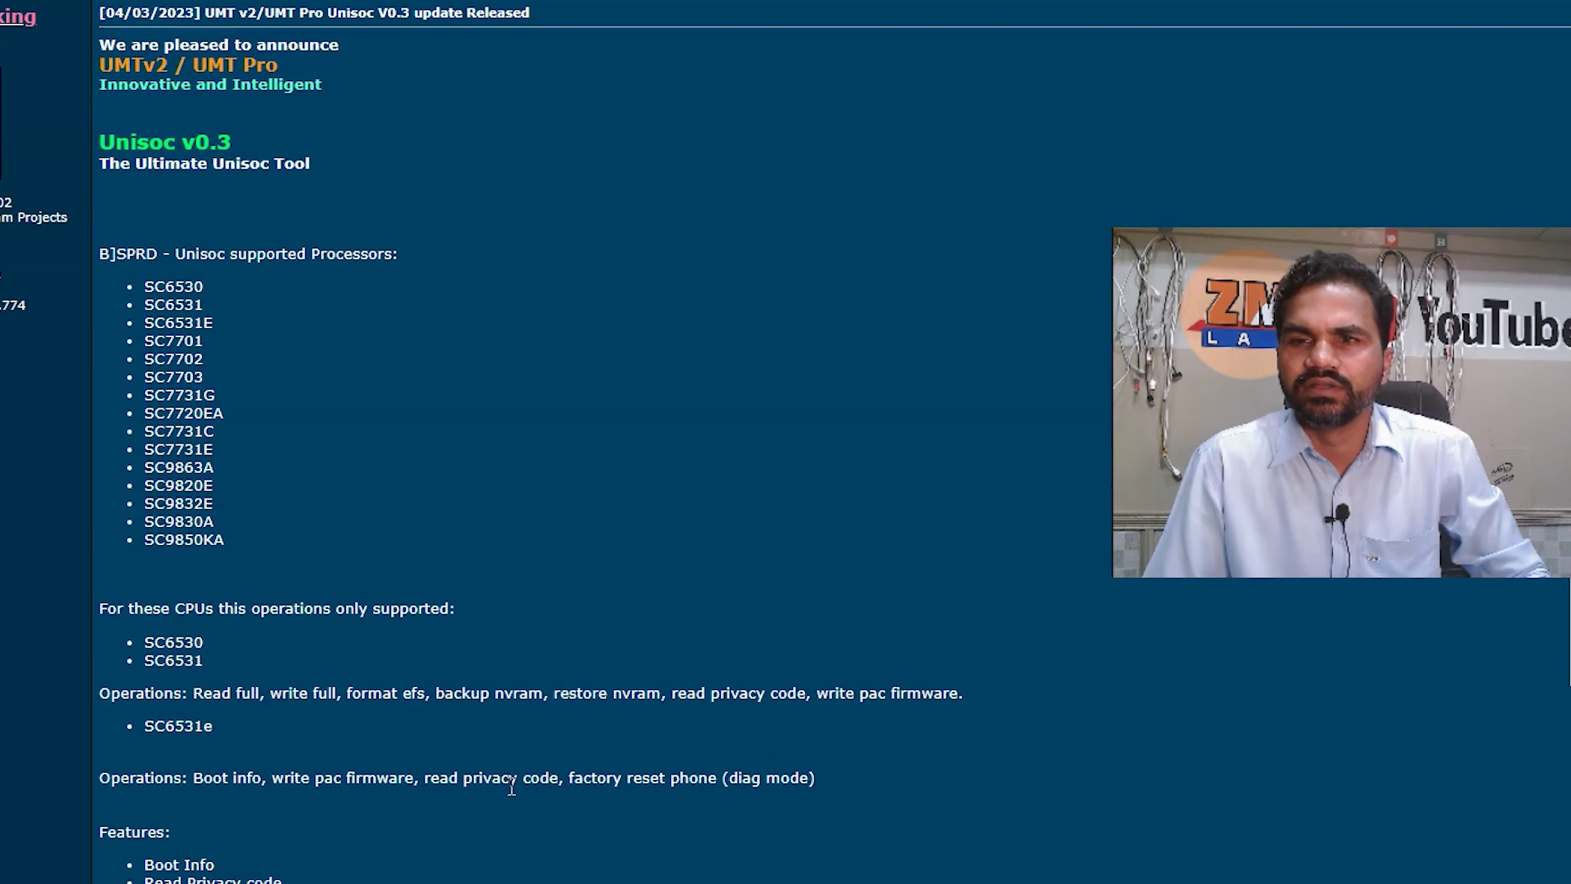
# - Examine the Unisoc v0.3 release post for supported processors, features, and the read/write firmware and custom loader details
pyautogui.scroll(-1, 244, 660)
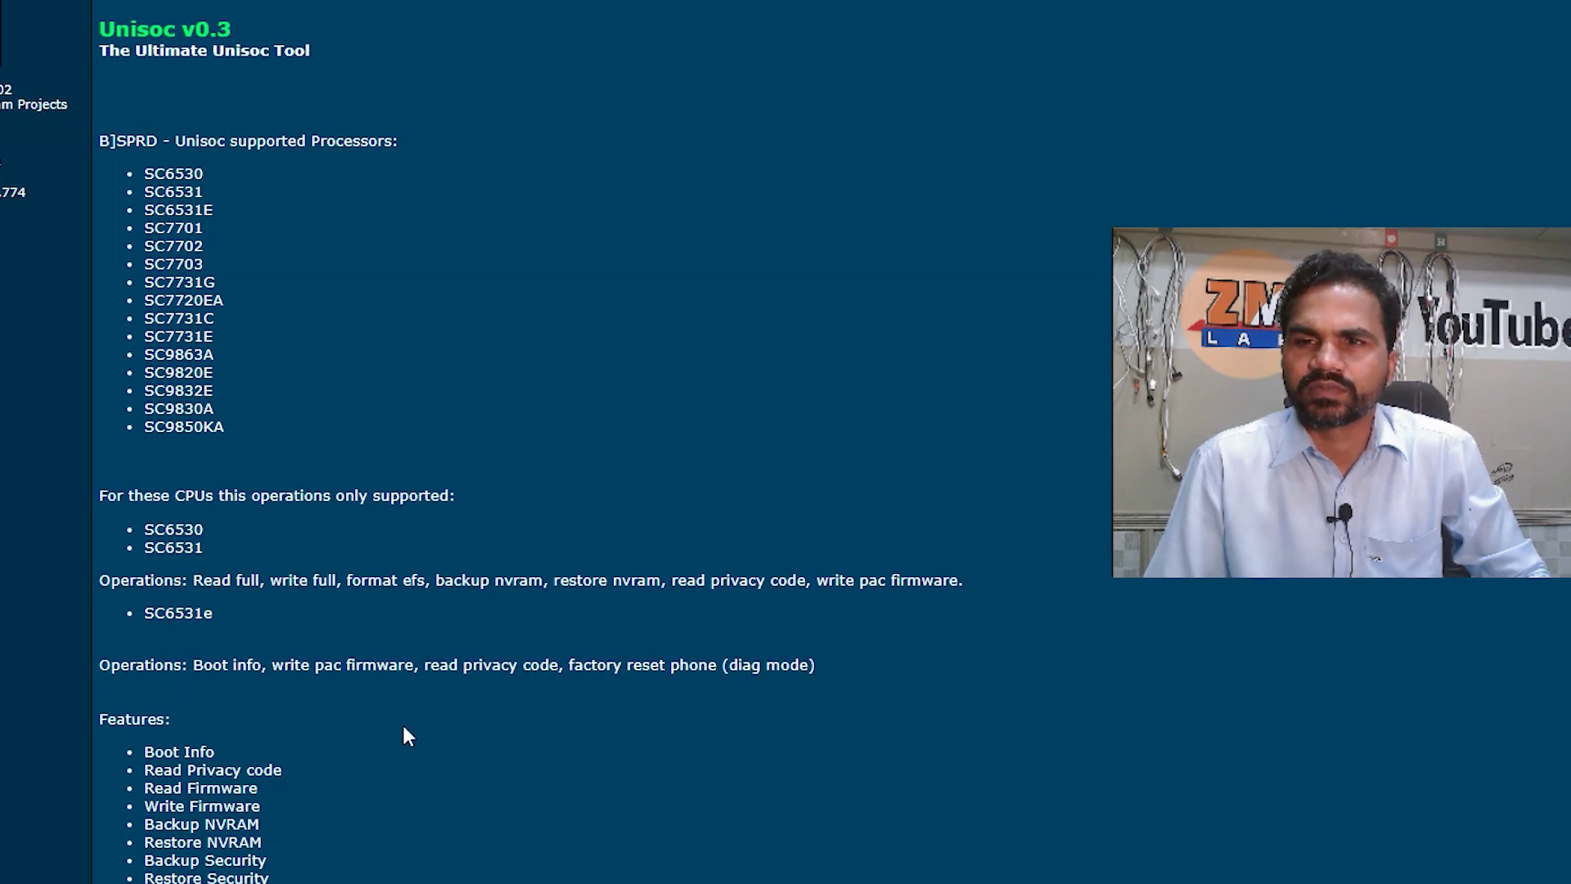
pyautogui.scroll(-1, 404, 727)
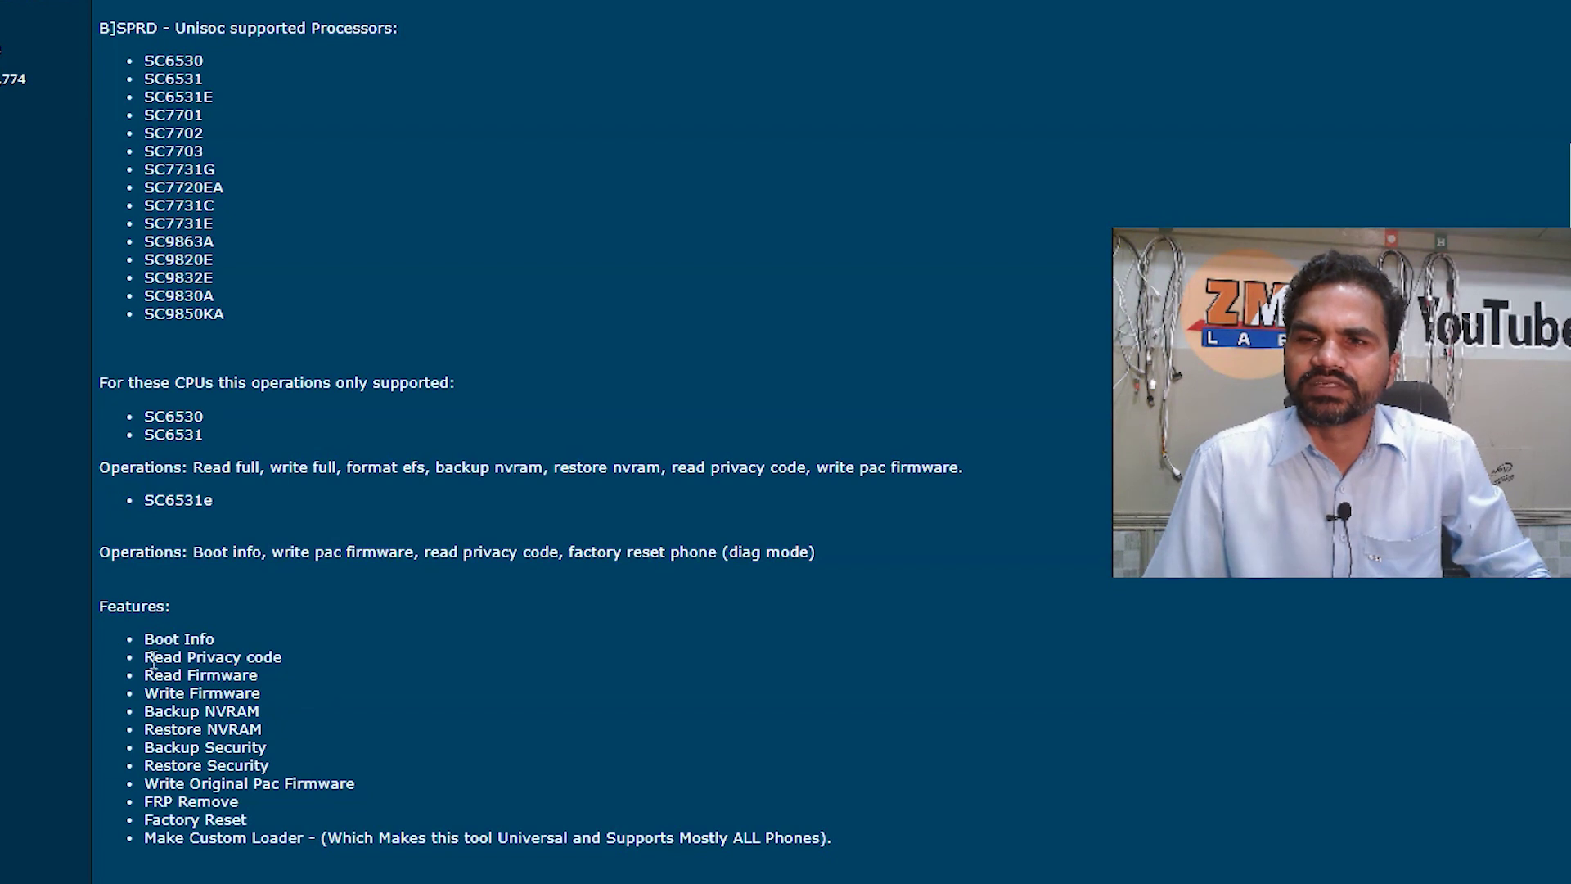
pyautogui.moveTo(139, 630); pyautogui.dragTo(239, 859)
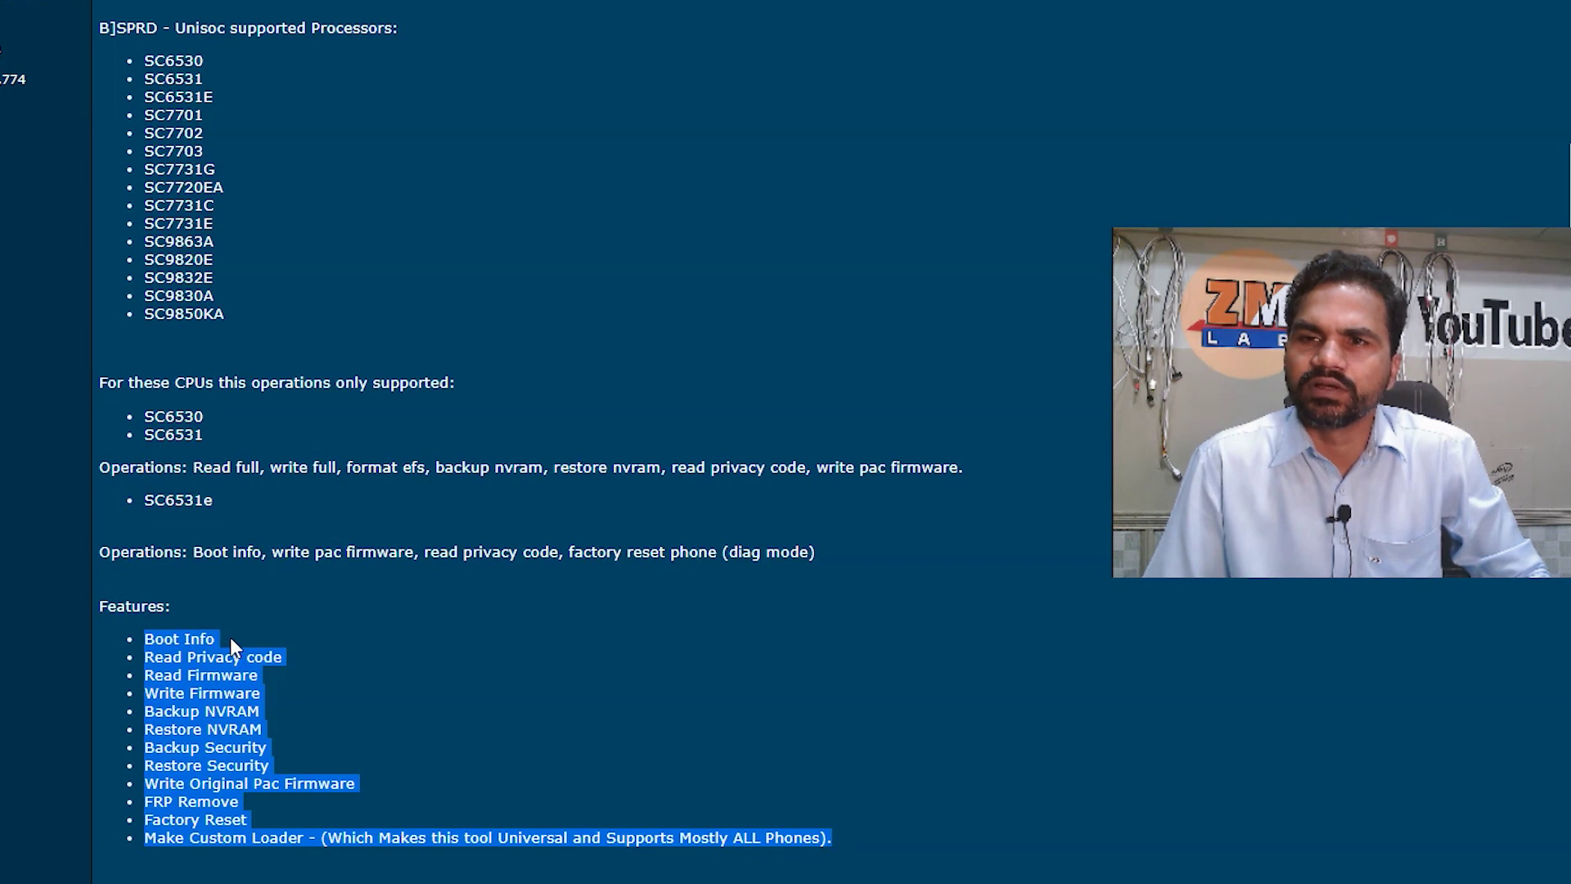
pyautogui.click(398, 668)
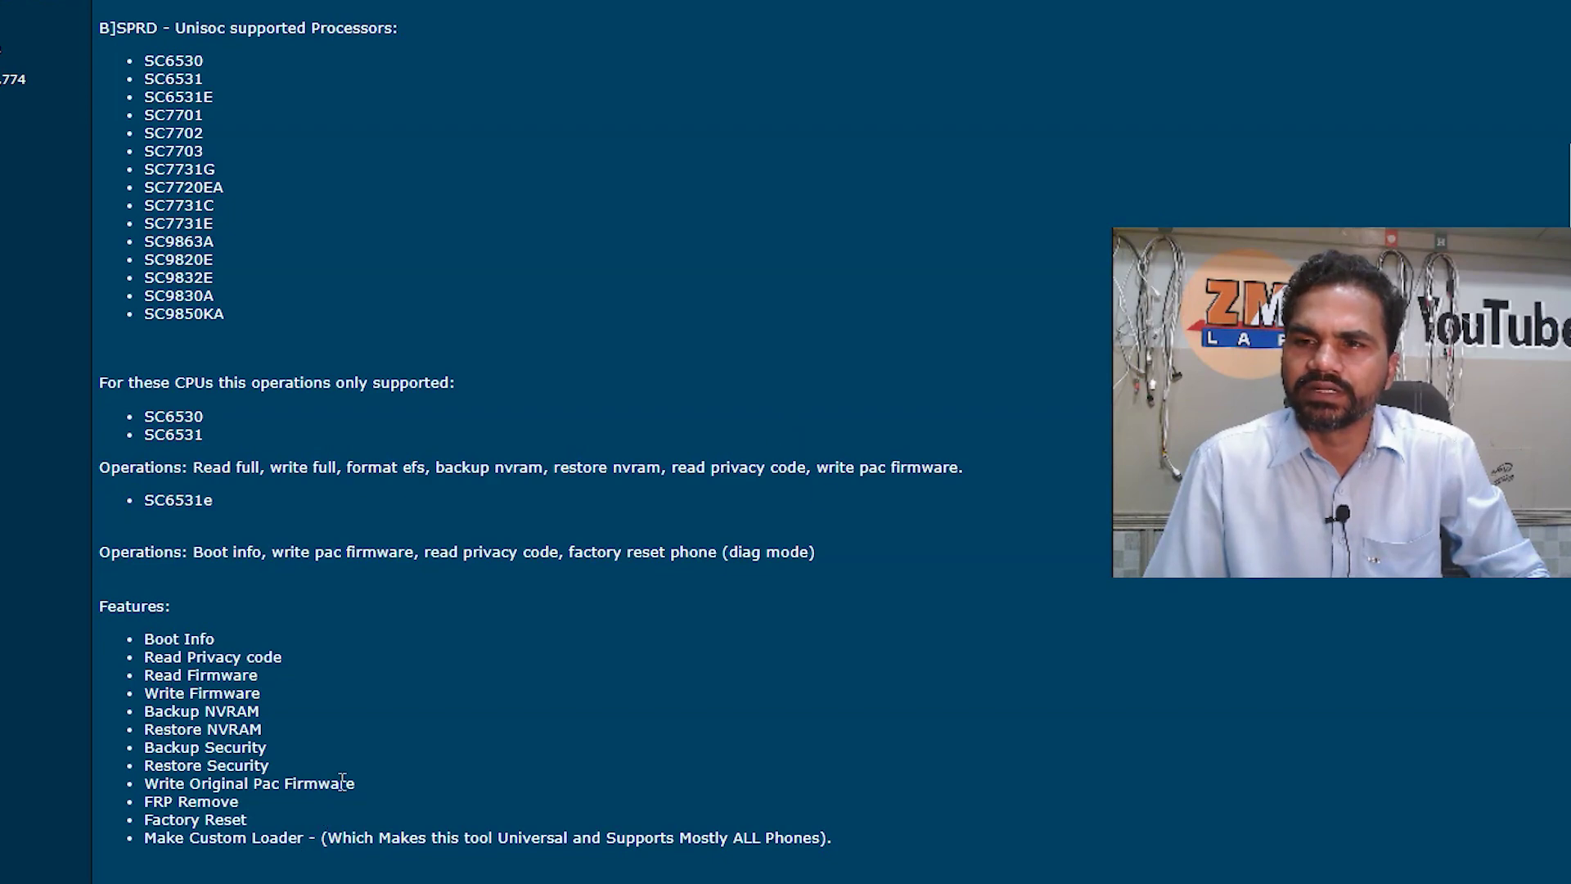
pyautogui.scroll(-4, 342, 779)
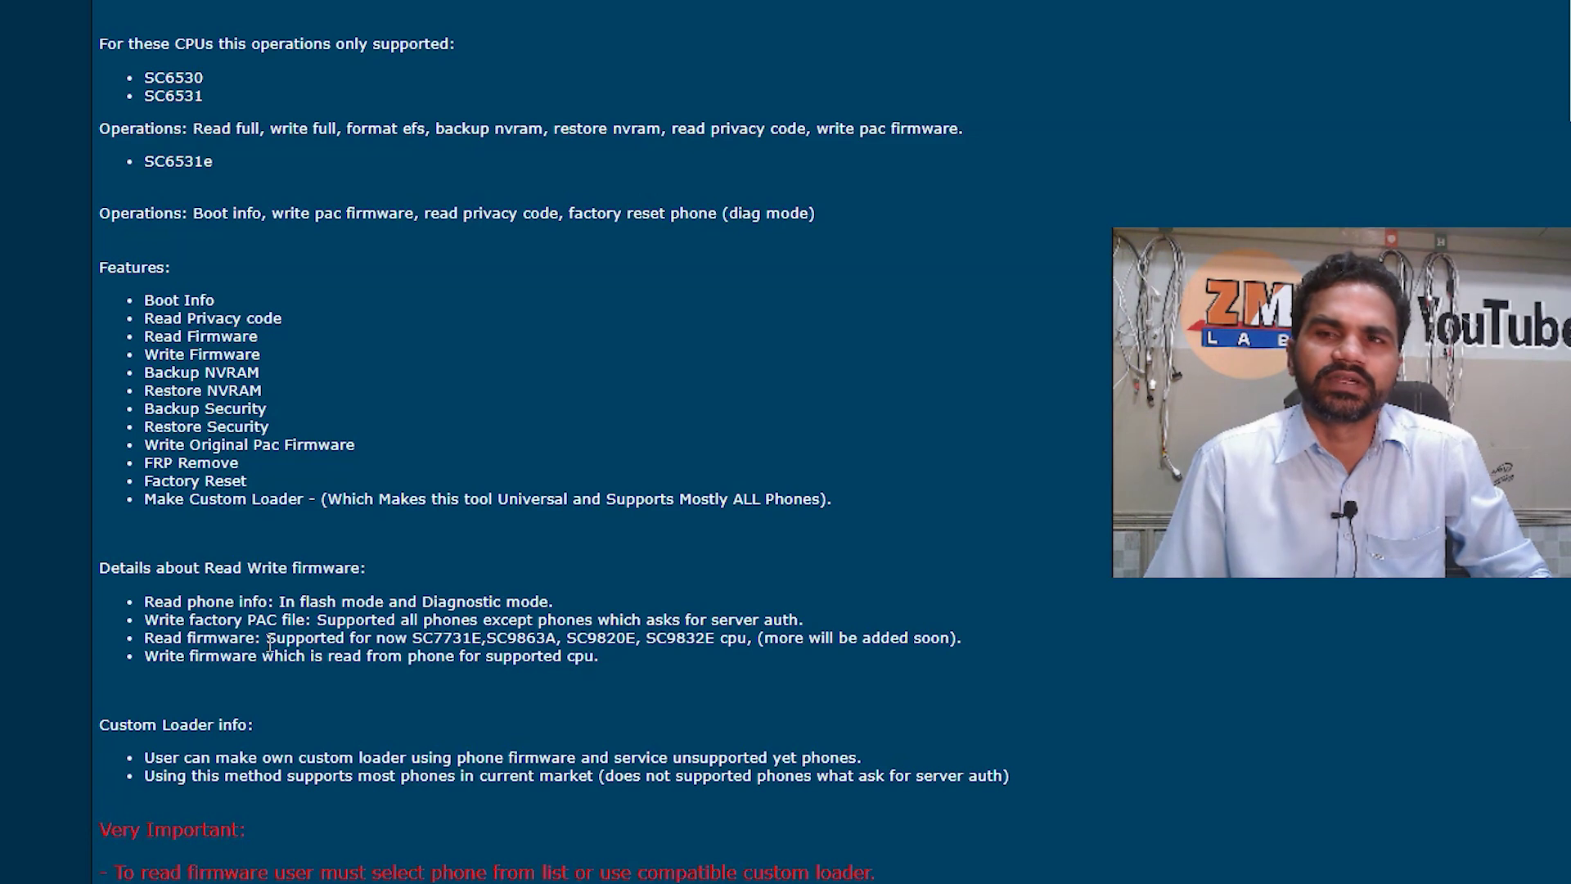
pyautogui.scroll(-2, 241, 734)
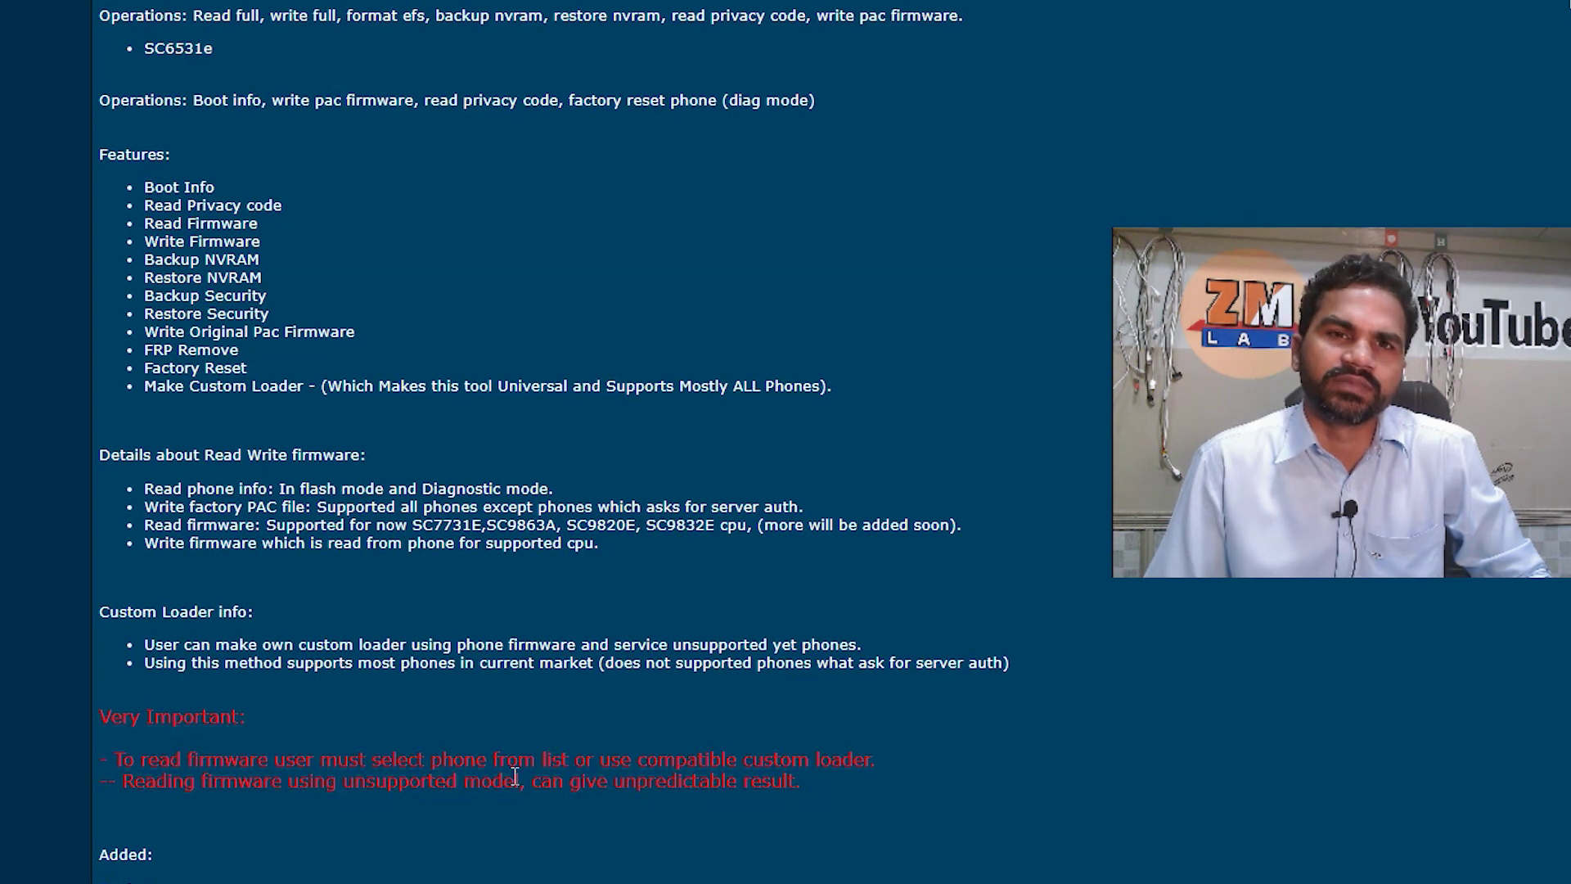
# - Read through the release post's added phone models, improvements, usage warnings and download links
pyautogui.scroll(-10, 906, 775)
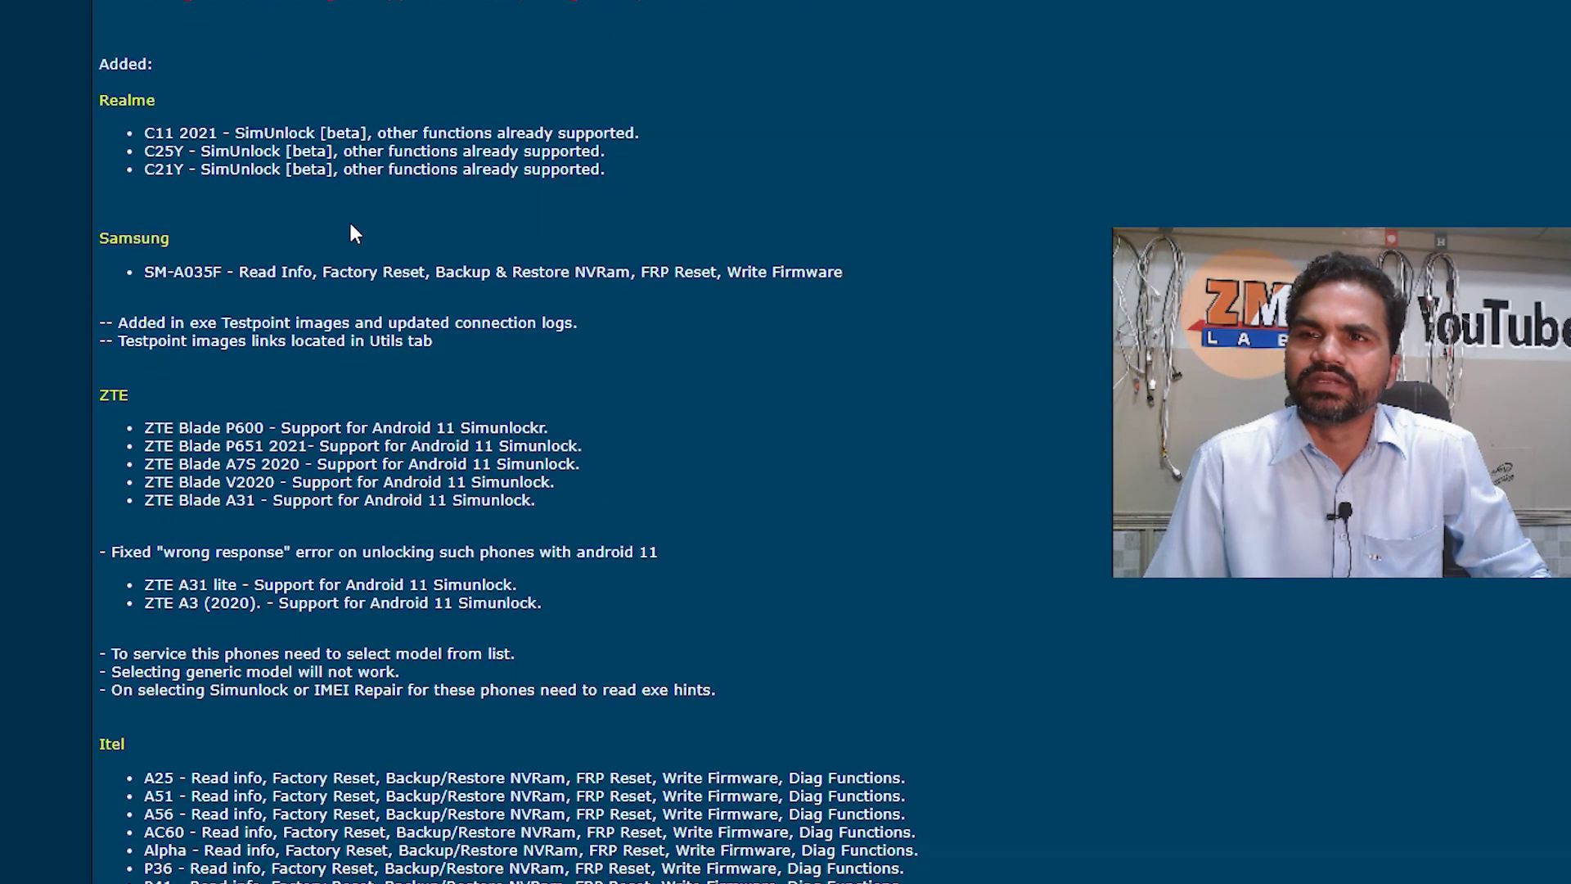
pyautogui.scroll(-12, 348, 442)
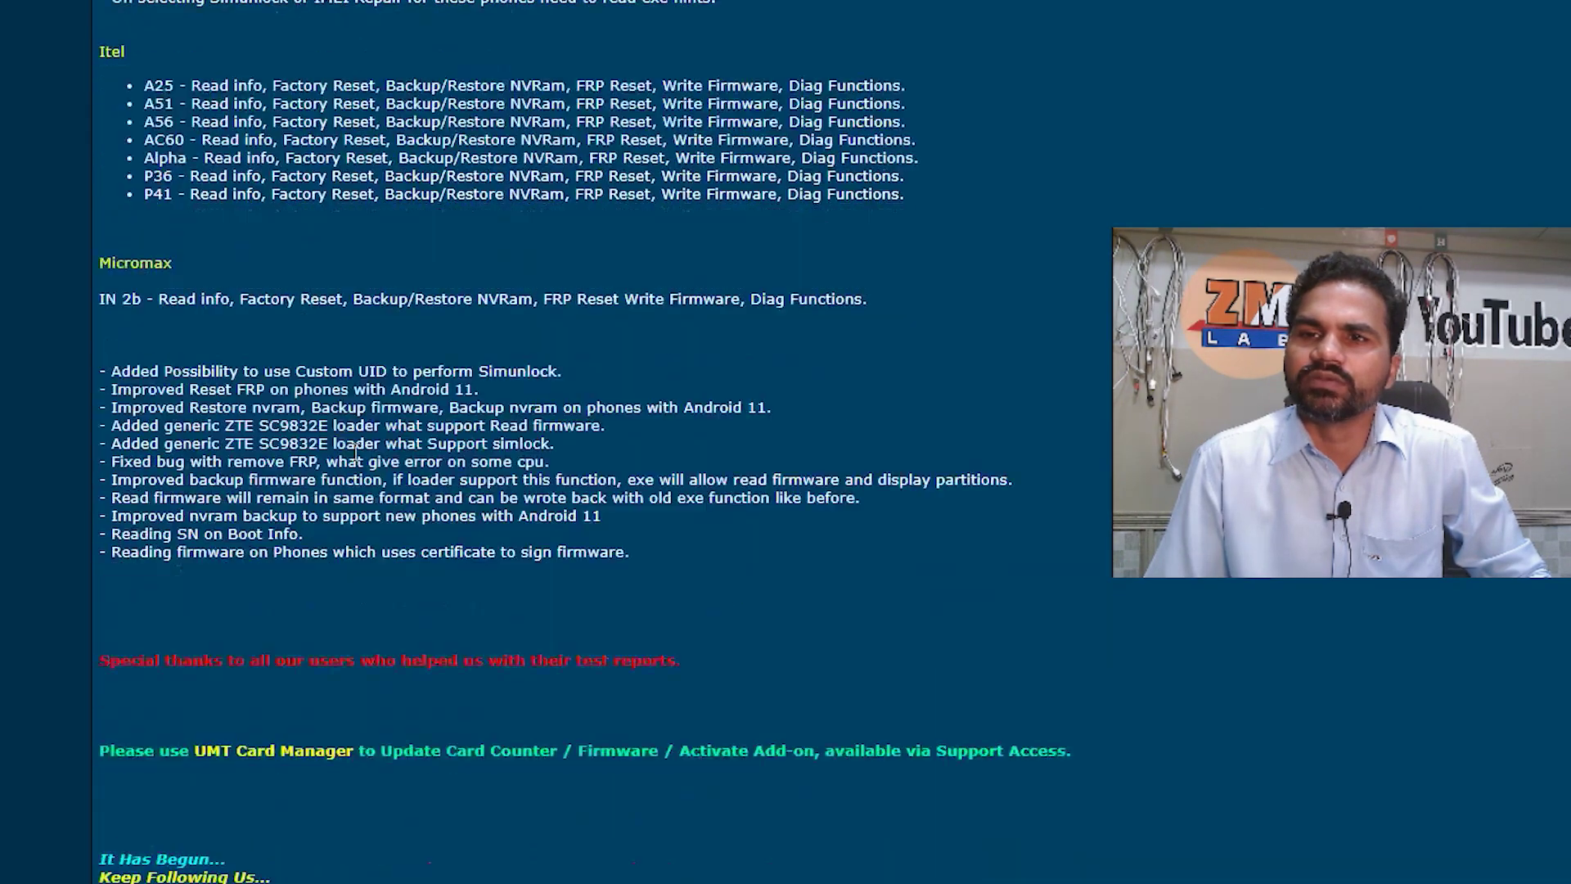
pyautogui.scroll(-7, 343, 426)
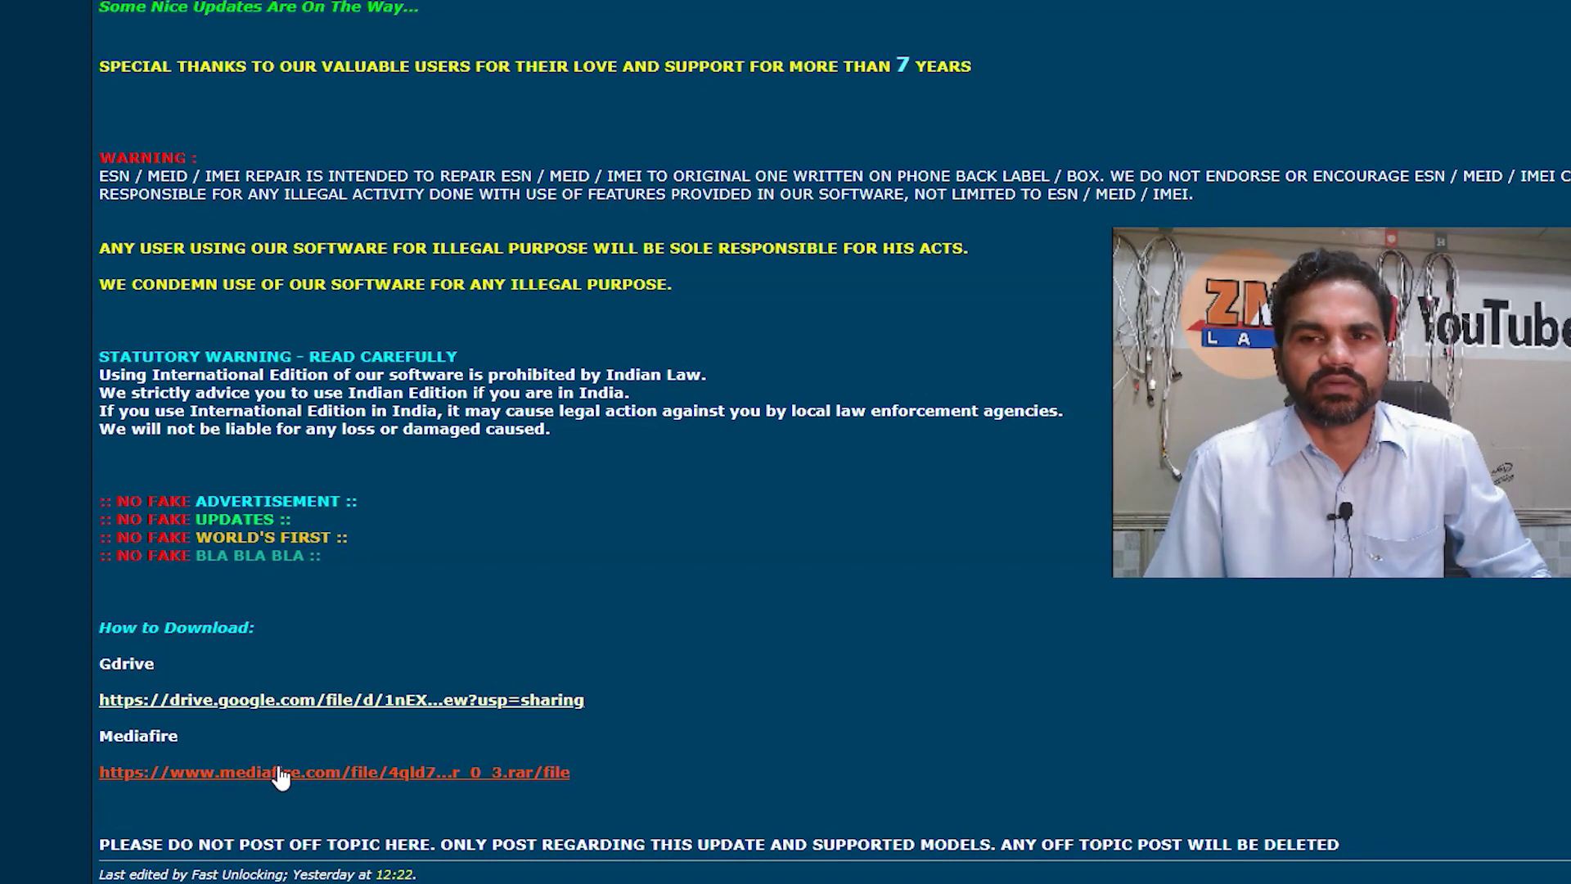
pyautogui.scroll(10, 180, 634)
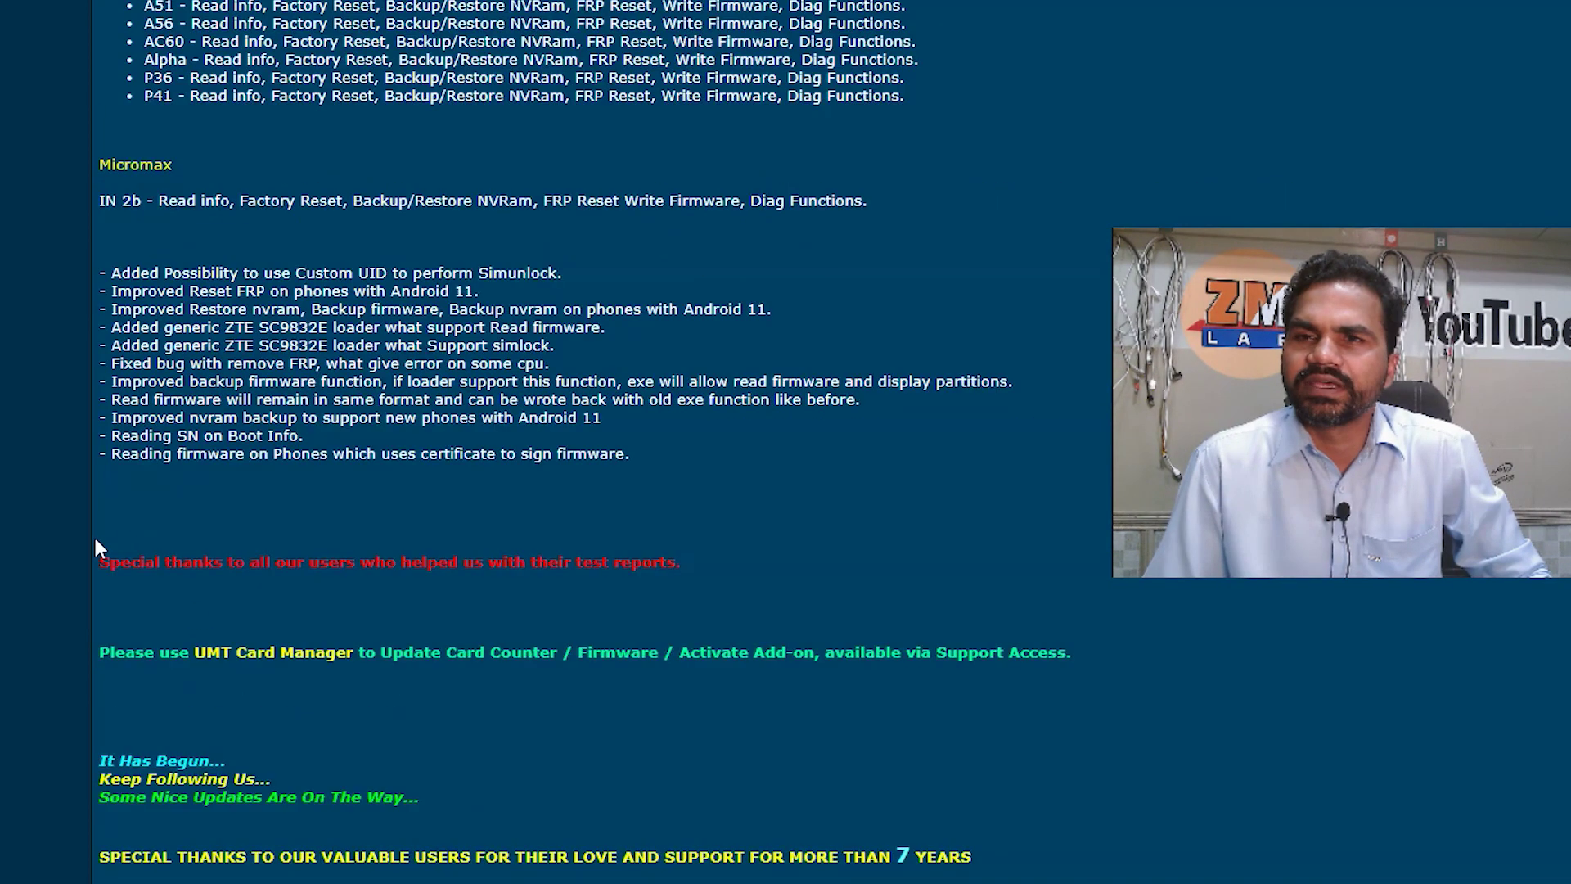
pyautogui.moveTo(104, 562); pyautogui.dragTo(176, 576)
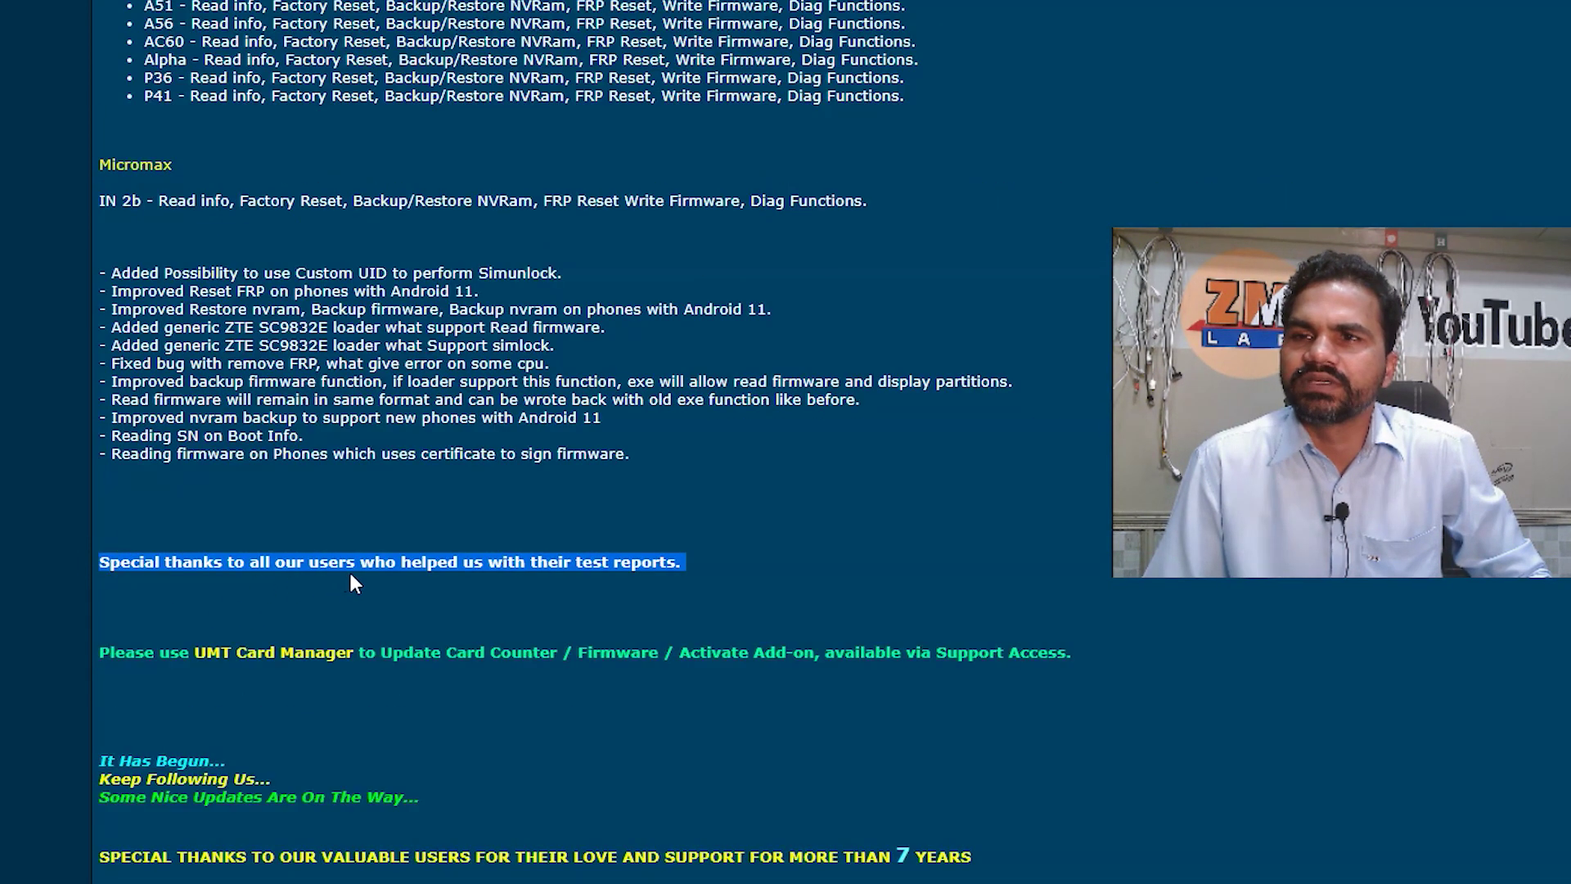
pyautogui.click(429, 586)
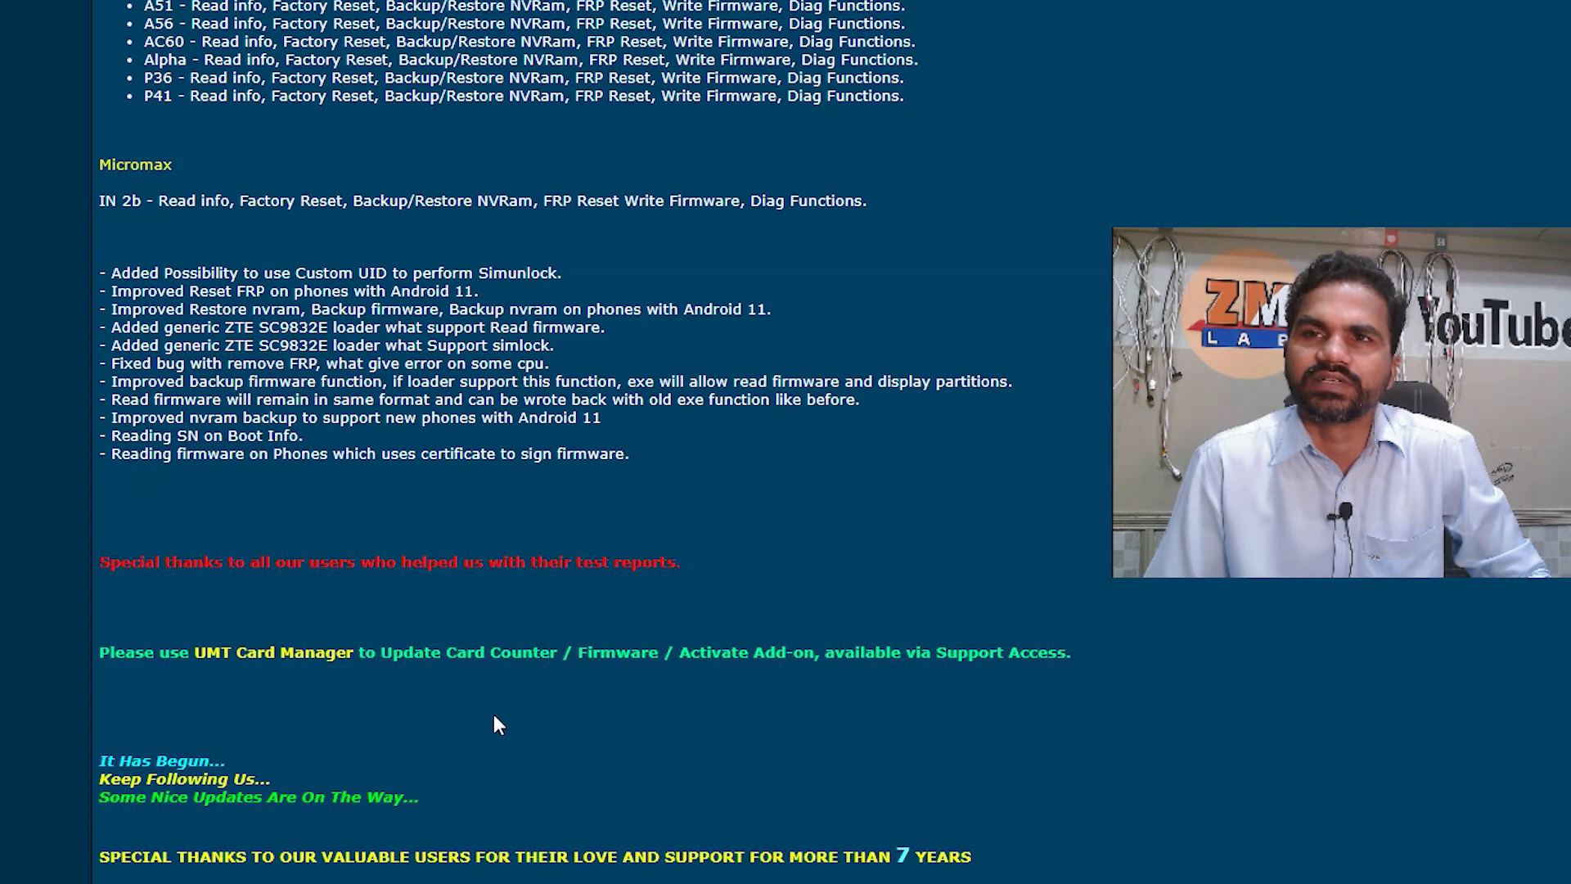
pyautogui.scroll(-3, 483, 714)
pyautogui.scroll(-3, 476, 723)
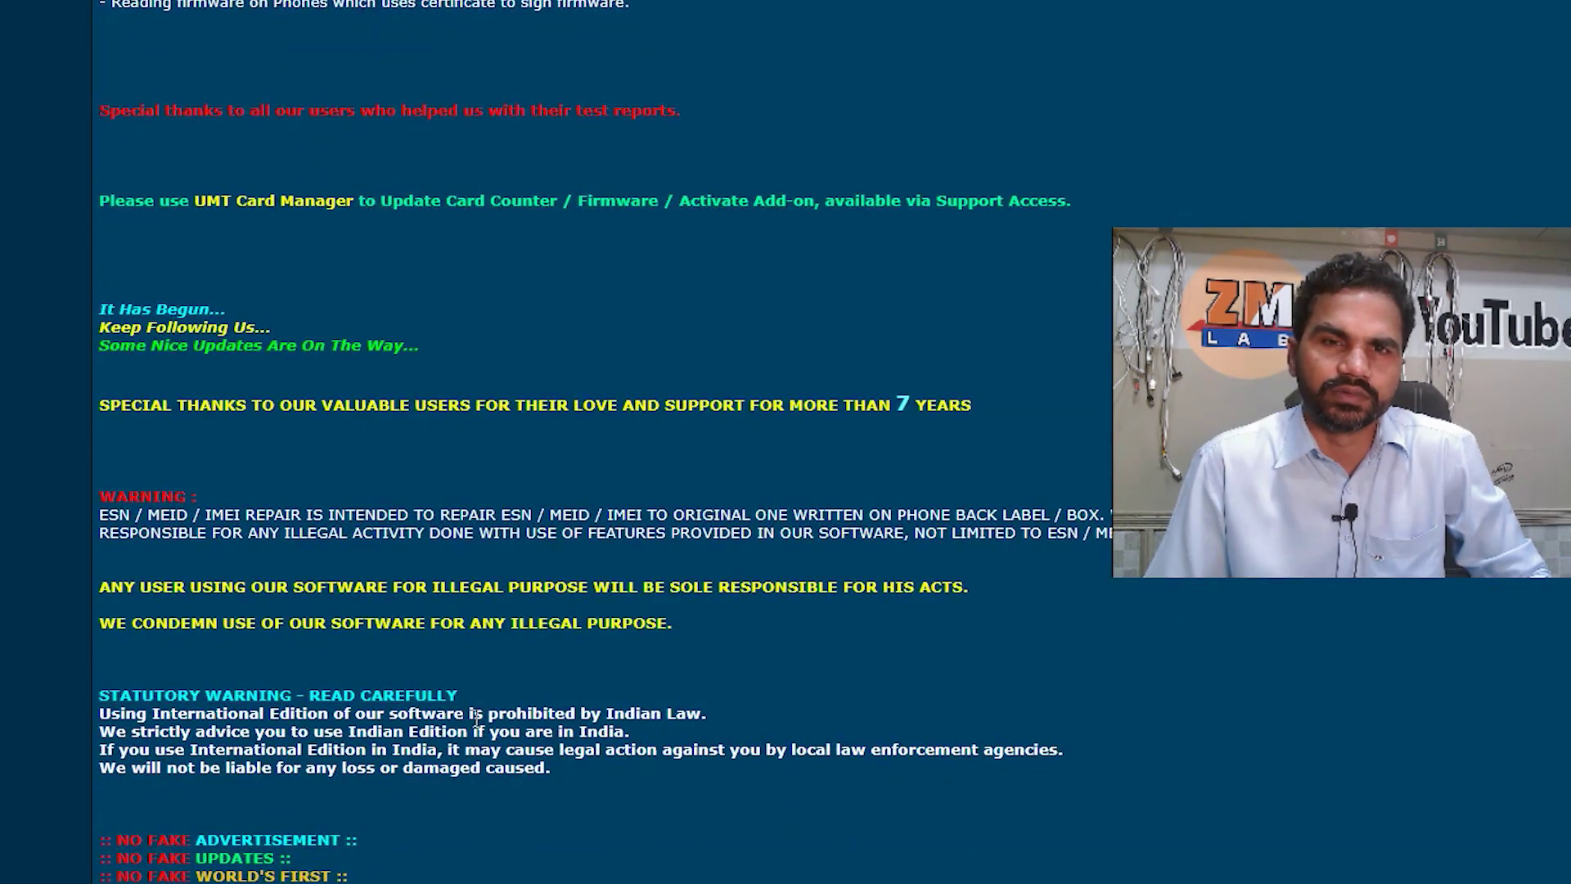
pyautogui.scroll(-1, 476, 718)
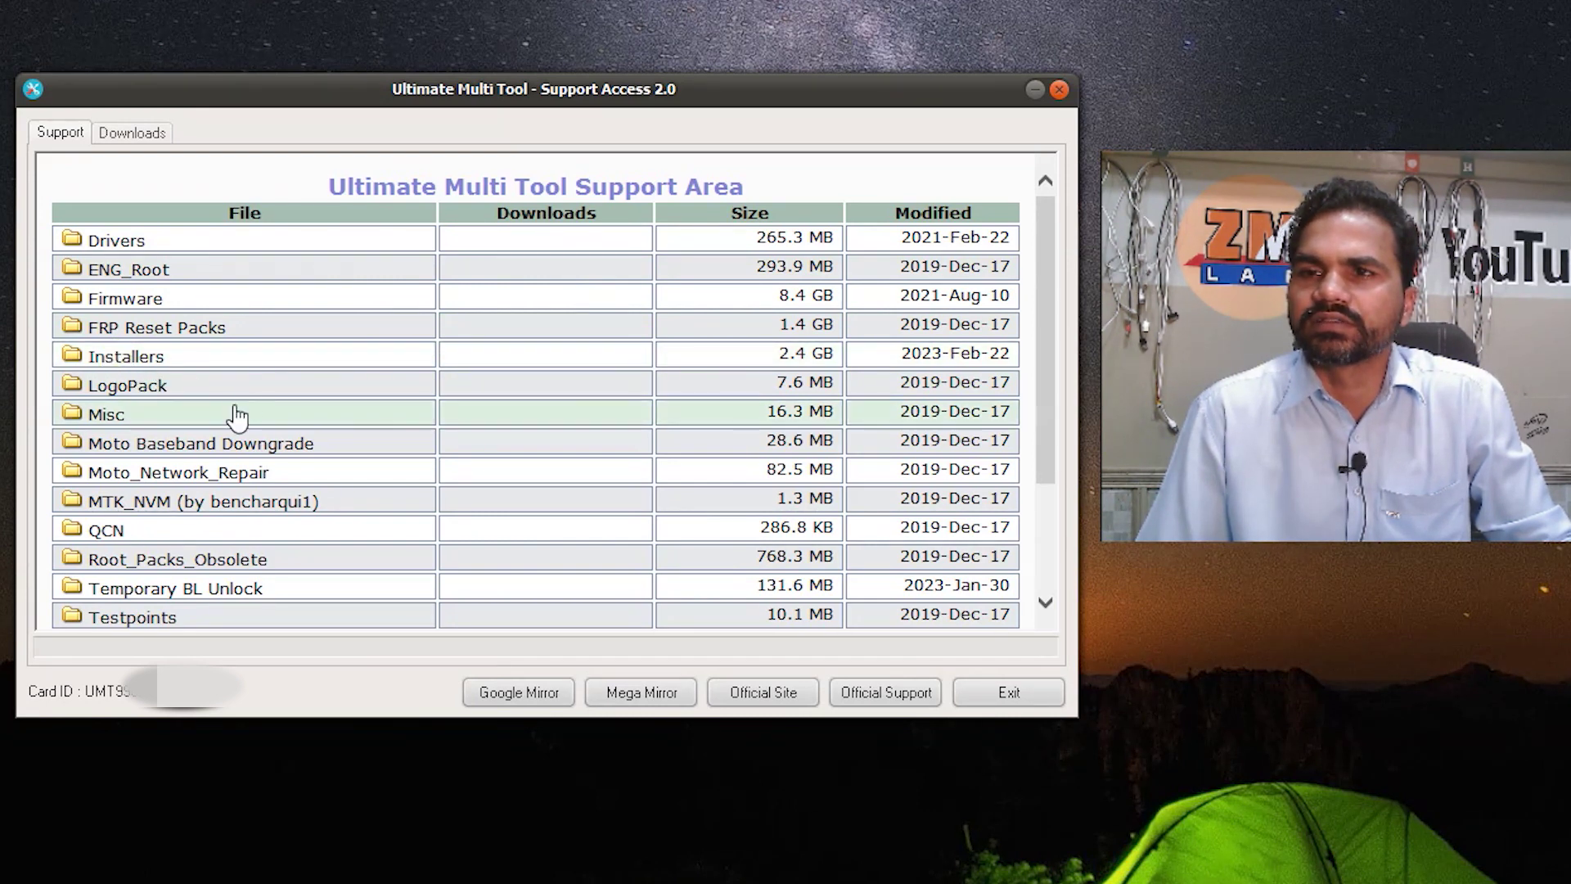
# - Check the support area's installer files, and read the Unisoc V0.3 update thread on the official support forum
pyautogui.scroll(-3, 245, 491)
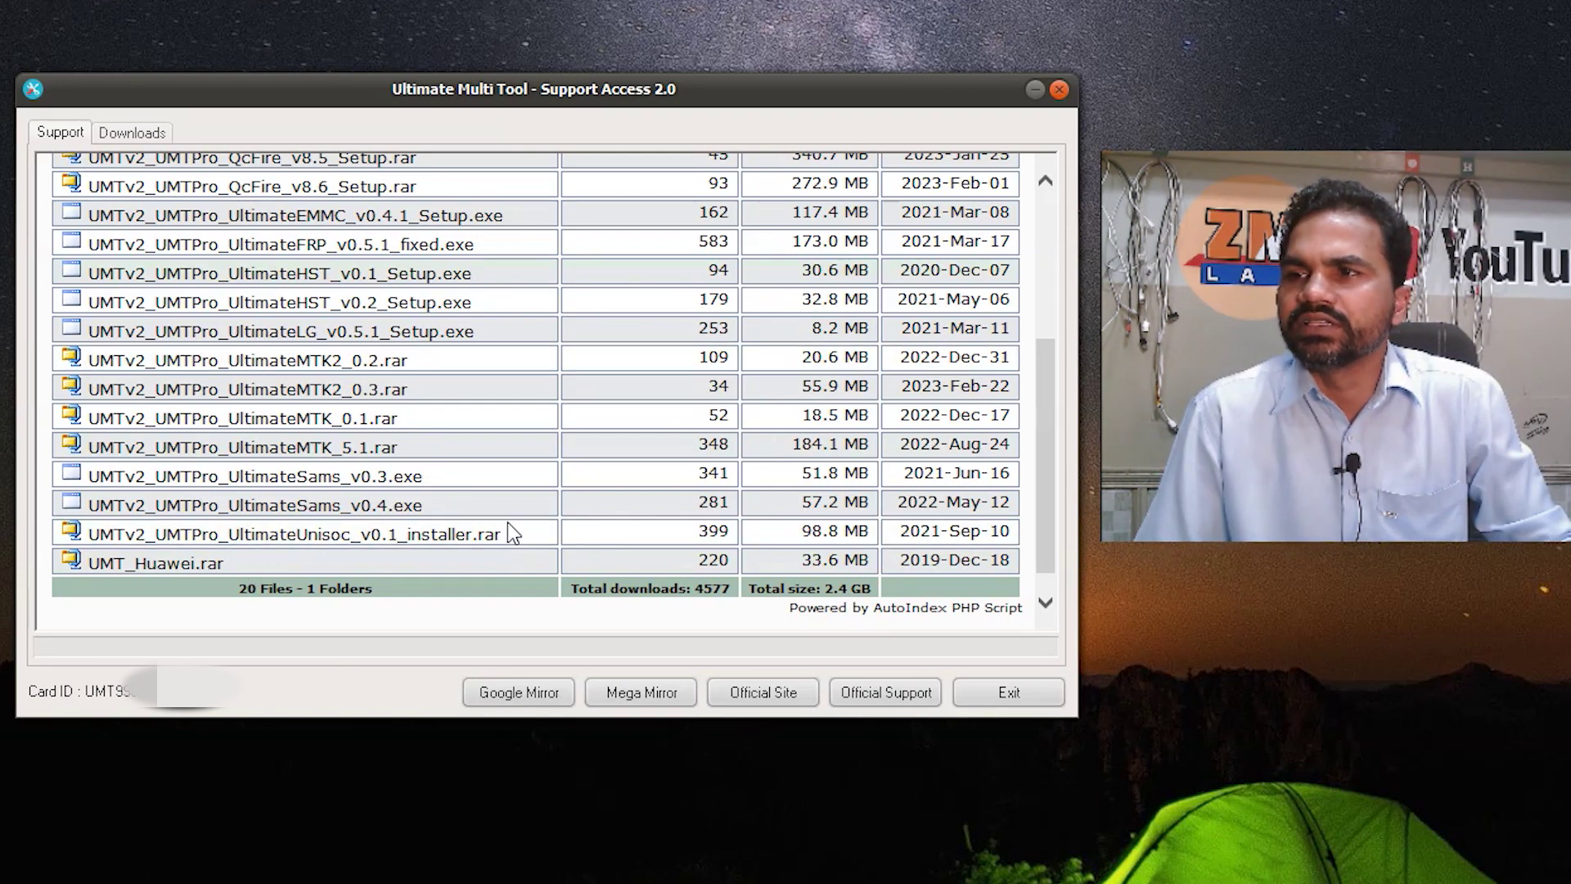
pyautogui.click(897, 695)
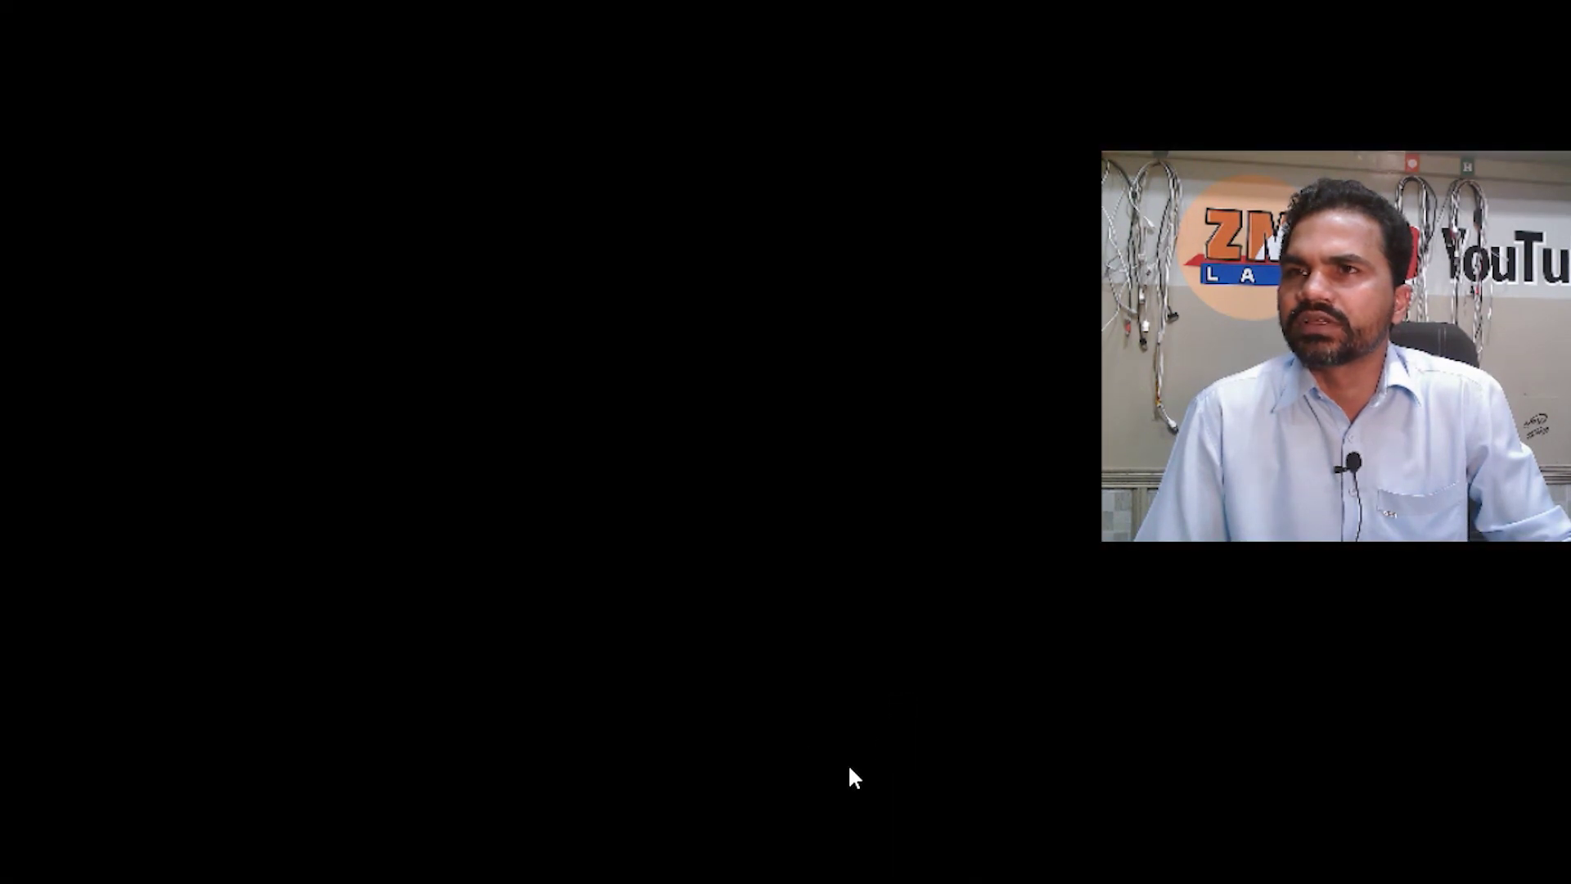
pyautogui.scroll(-2, 507, 453)
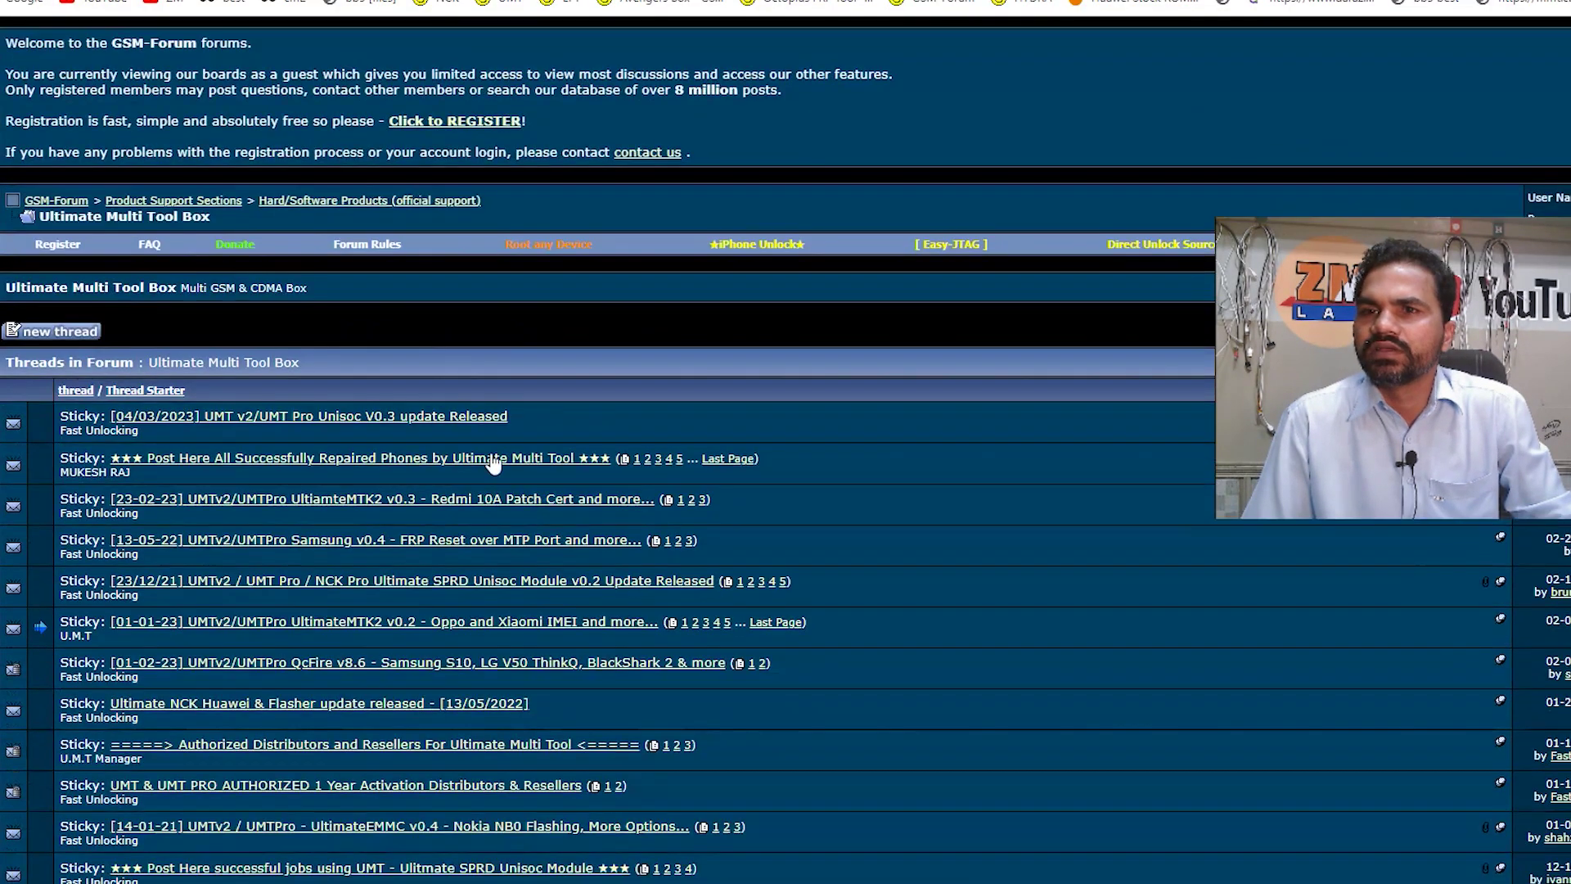
pyautogui.click(298, 417)
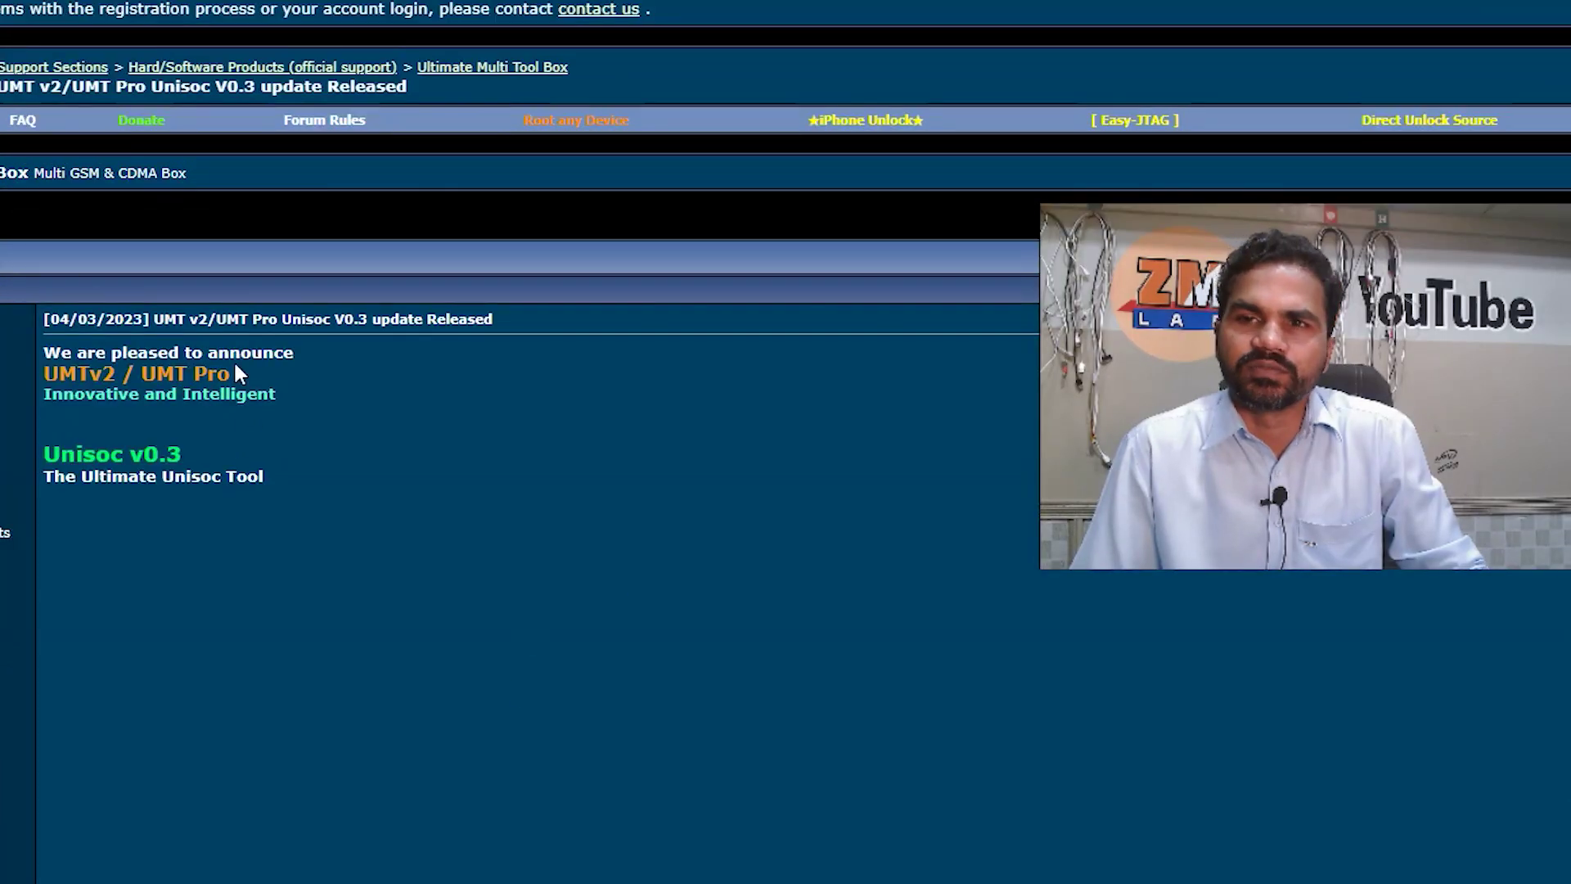
pyautogui.scroll(-4, 241, 363)
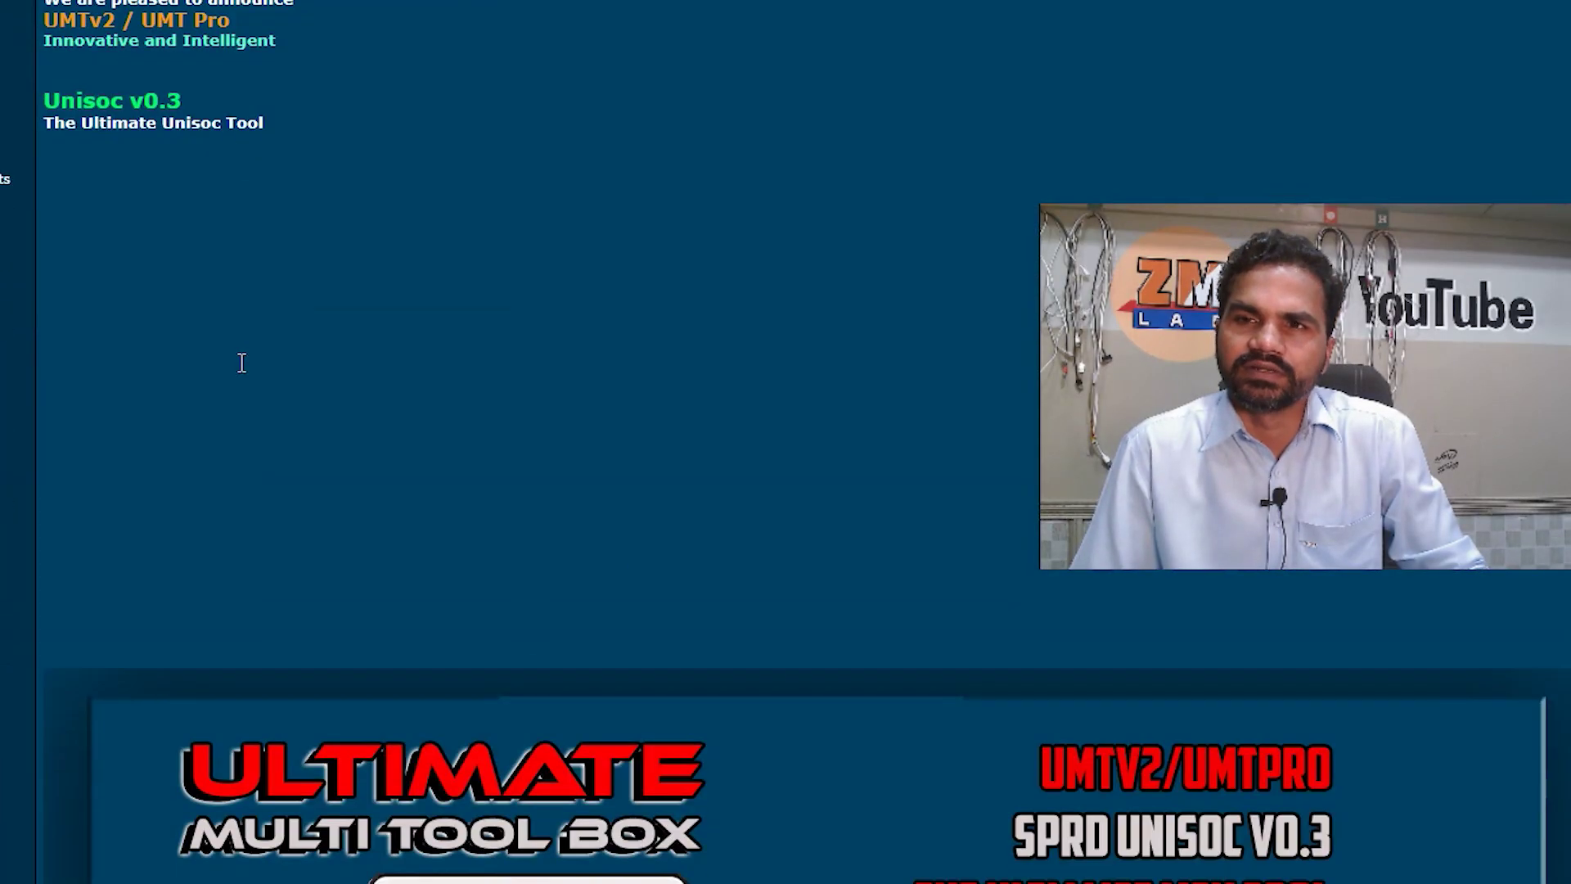
pyautogui.scroll(-20, 242, 362)
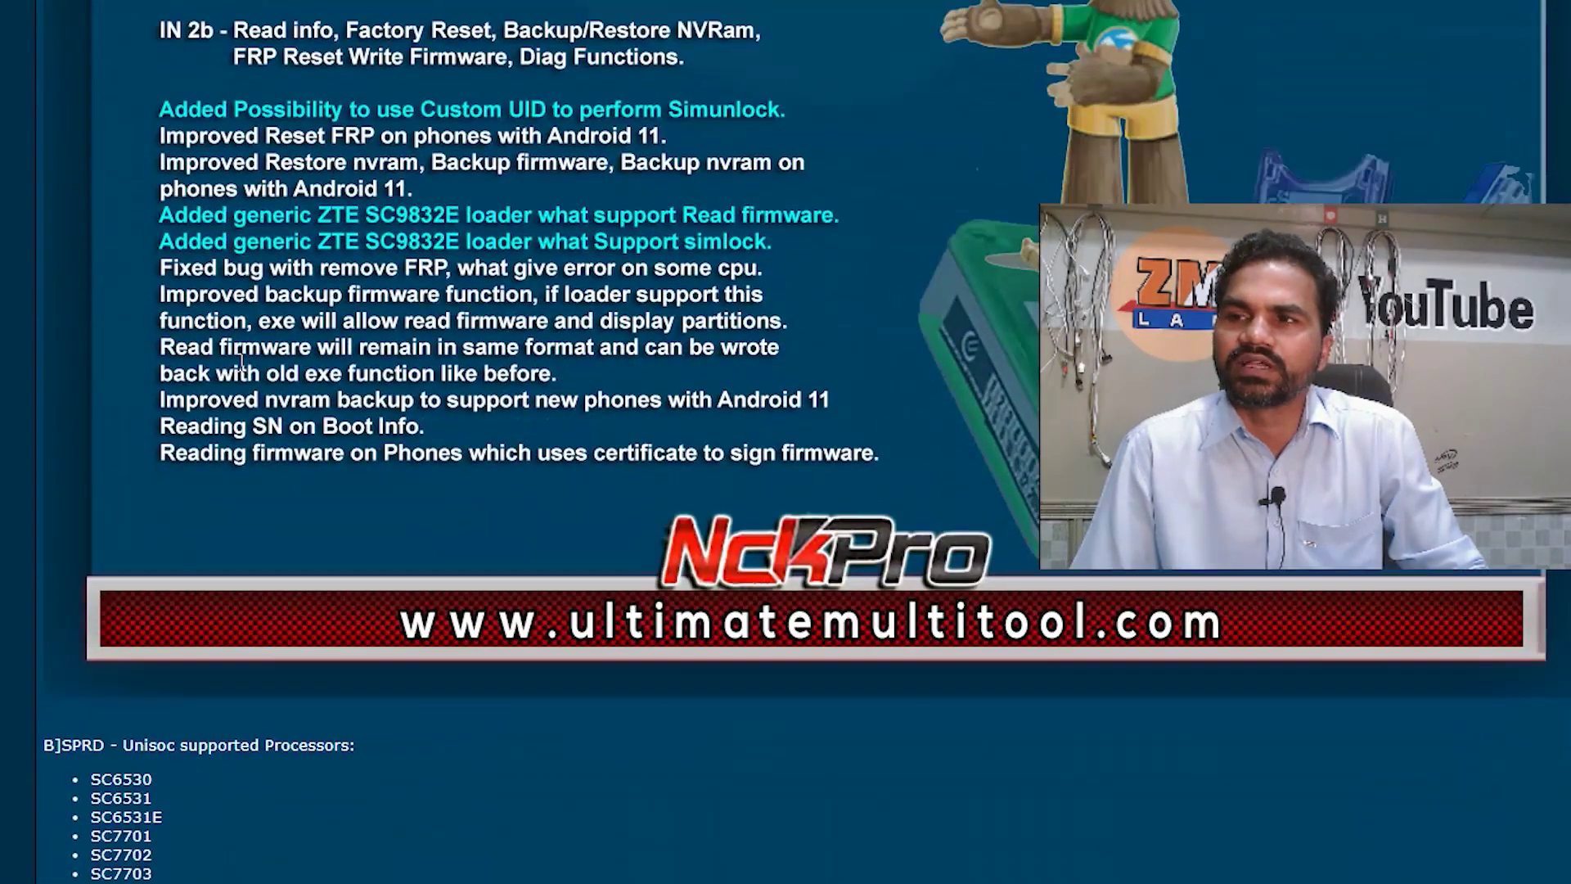
pyautogui.scroll(20, 419, 619)
pyautogui.scroll(-4, 375, 704)
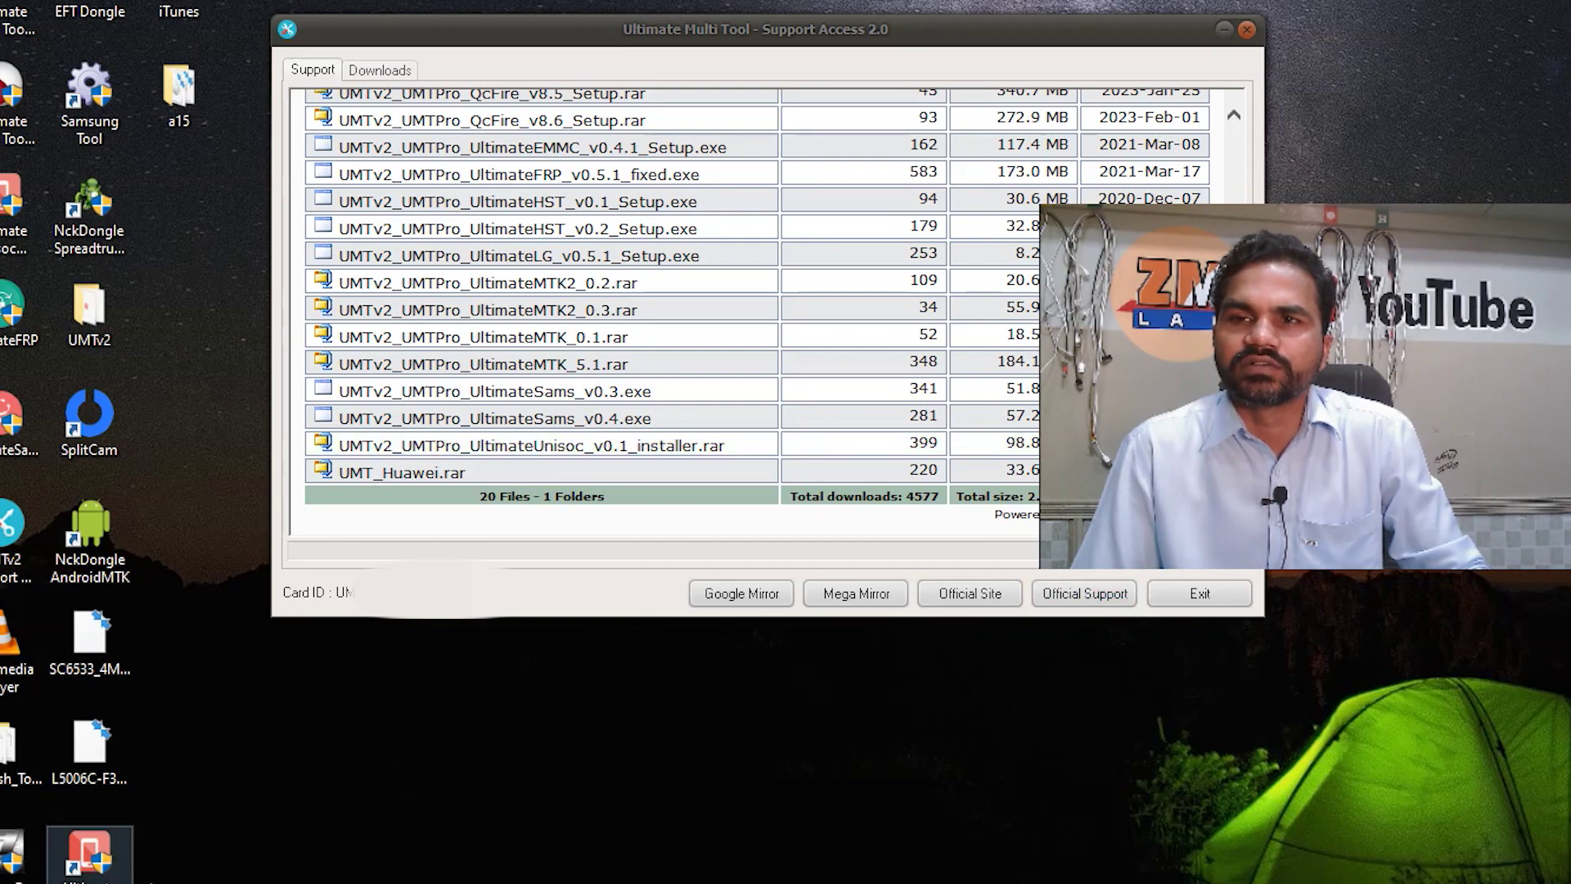
# - Close Support Access and show the downloaded UMTv2_UMTPro_Ultimate_unisoc_installer_0_3.rar in its folder from Internet Download Manager
pyautogui.click(1246, 30)
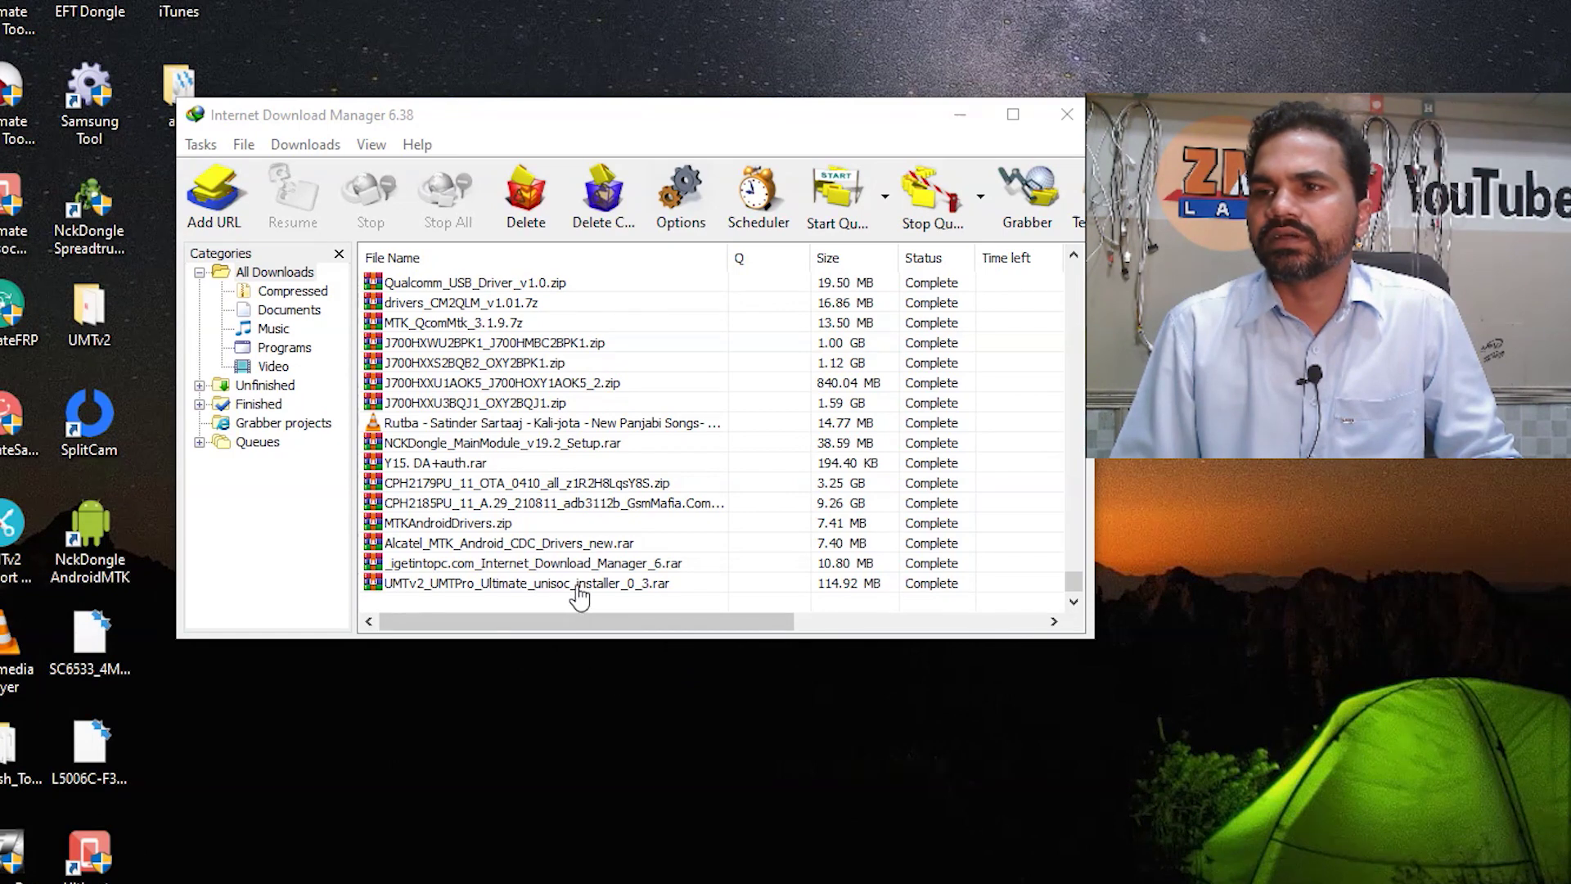
pyautogui.click(550, 584)
pyautogui.rightClick(547, 584)
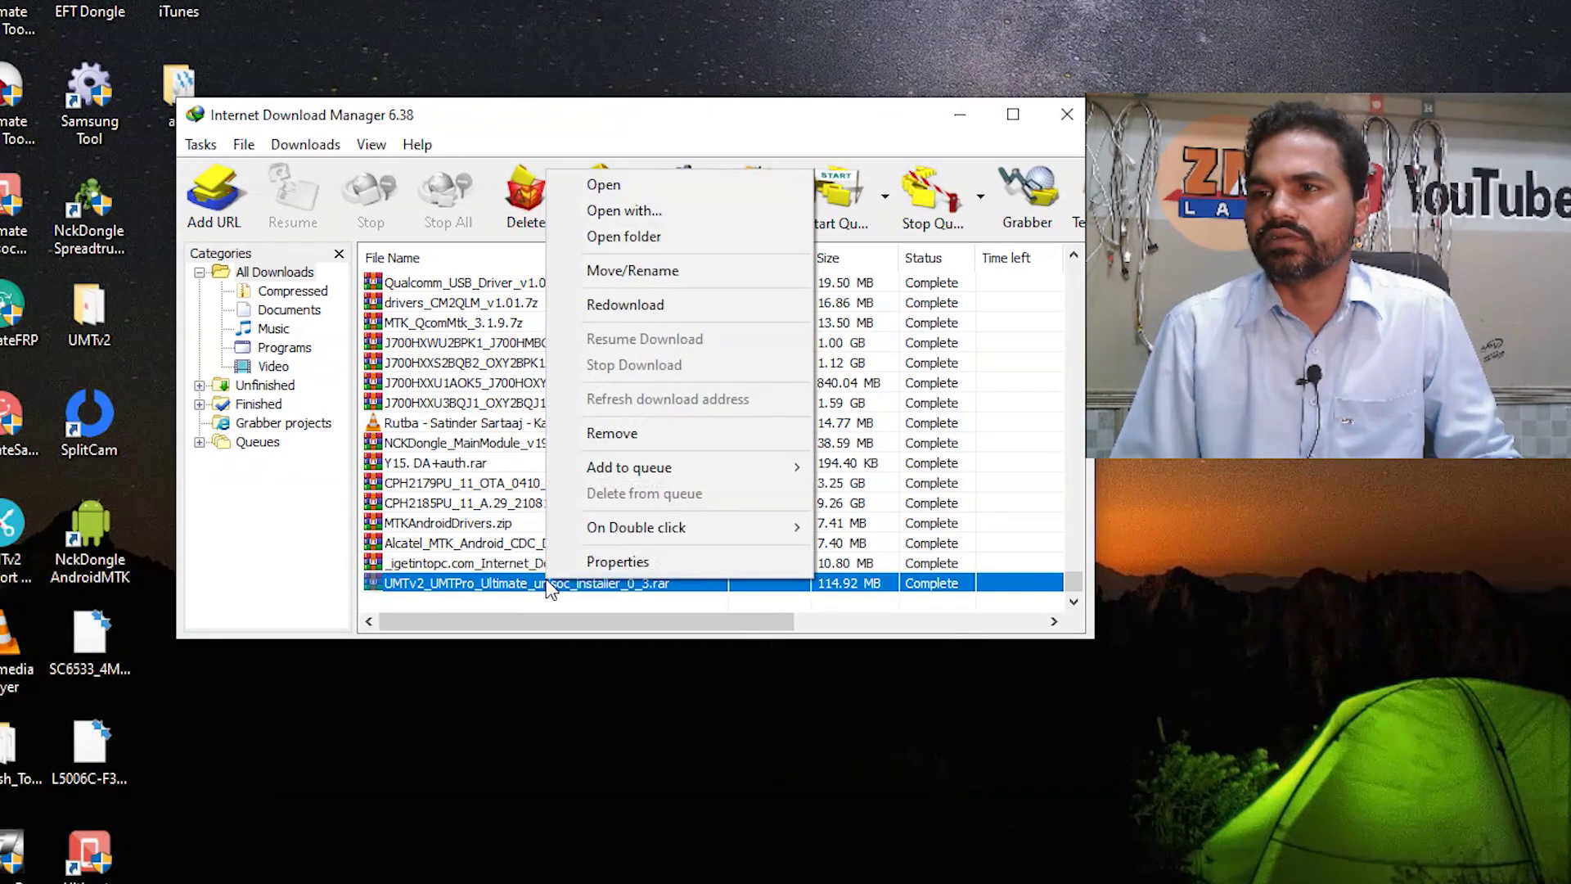
pyautogui.click(643, 237)
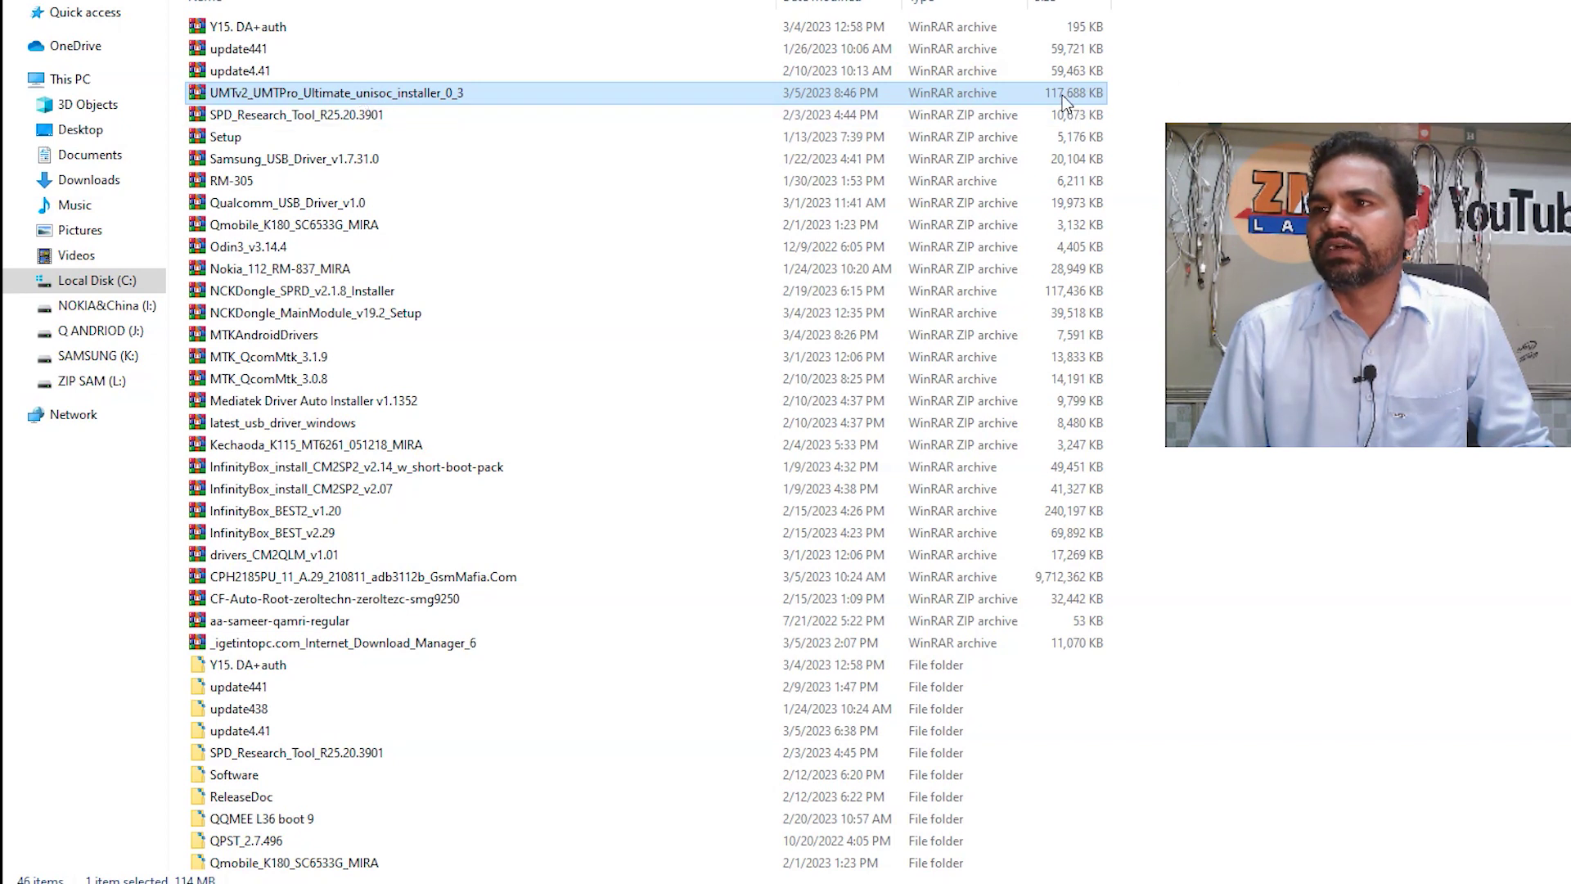
# - Extract the UMTv2_UMTPro_Ultimate_unisoc_installer_0_3 archive into a folder of the same name and open that folder
pyautogui.doubleClick(391, 90)
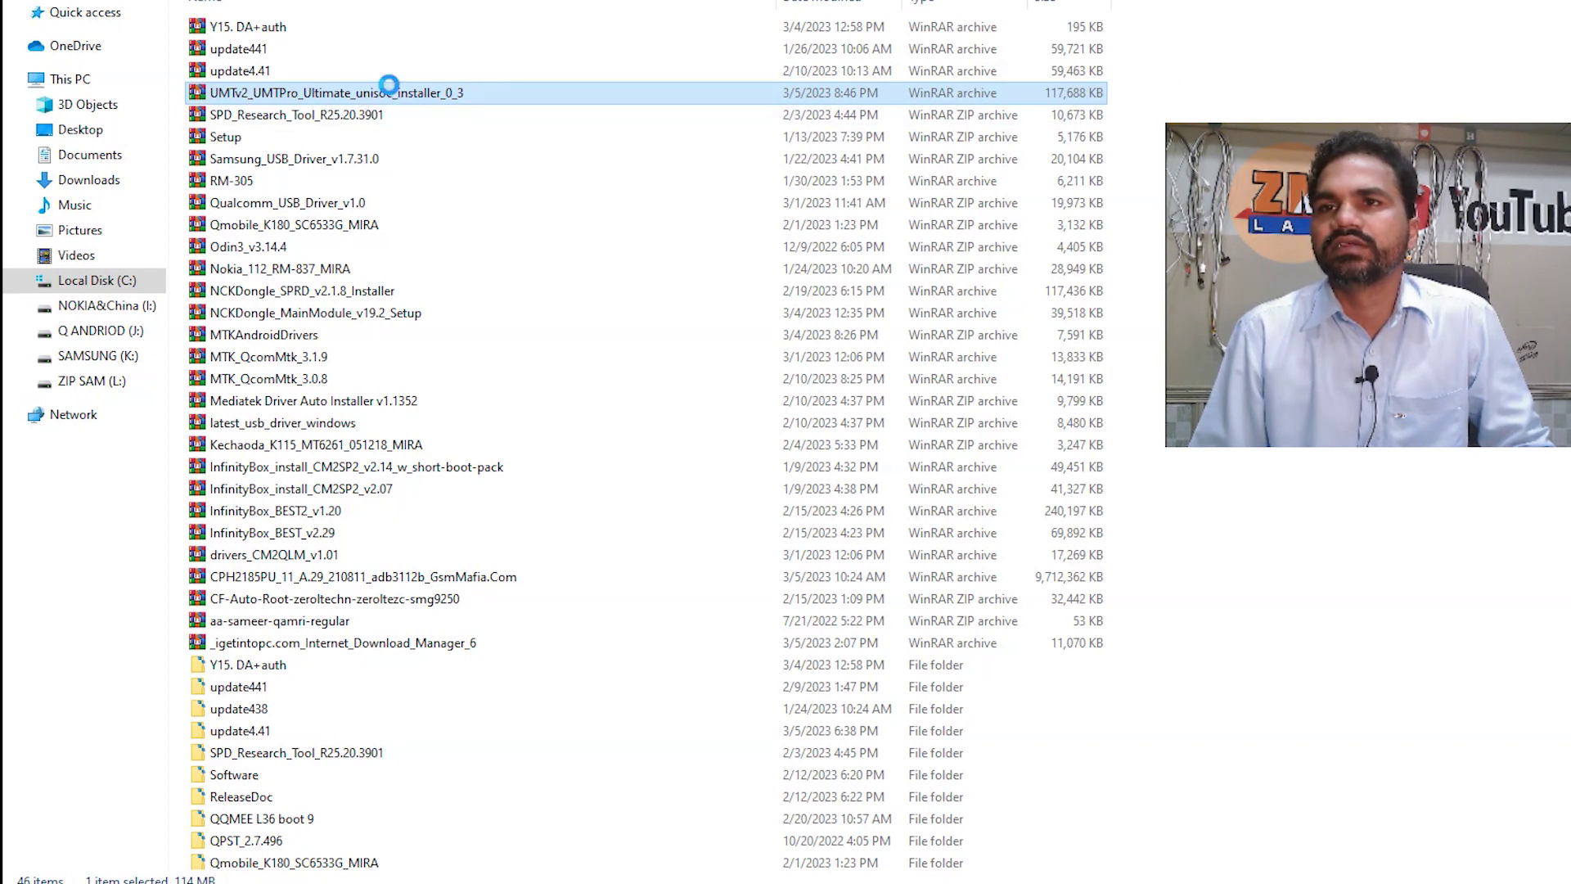
pyautogui.rightClick(389, 85)
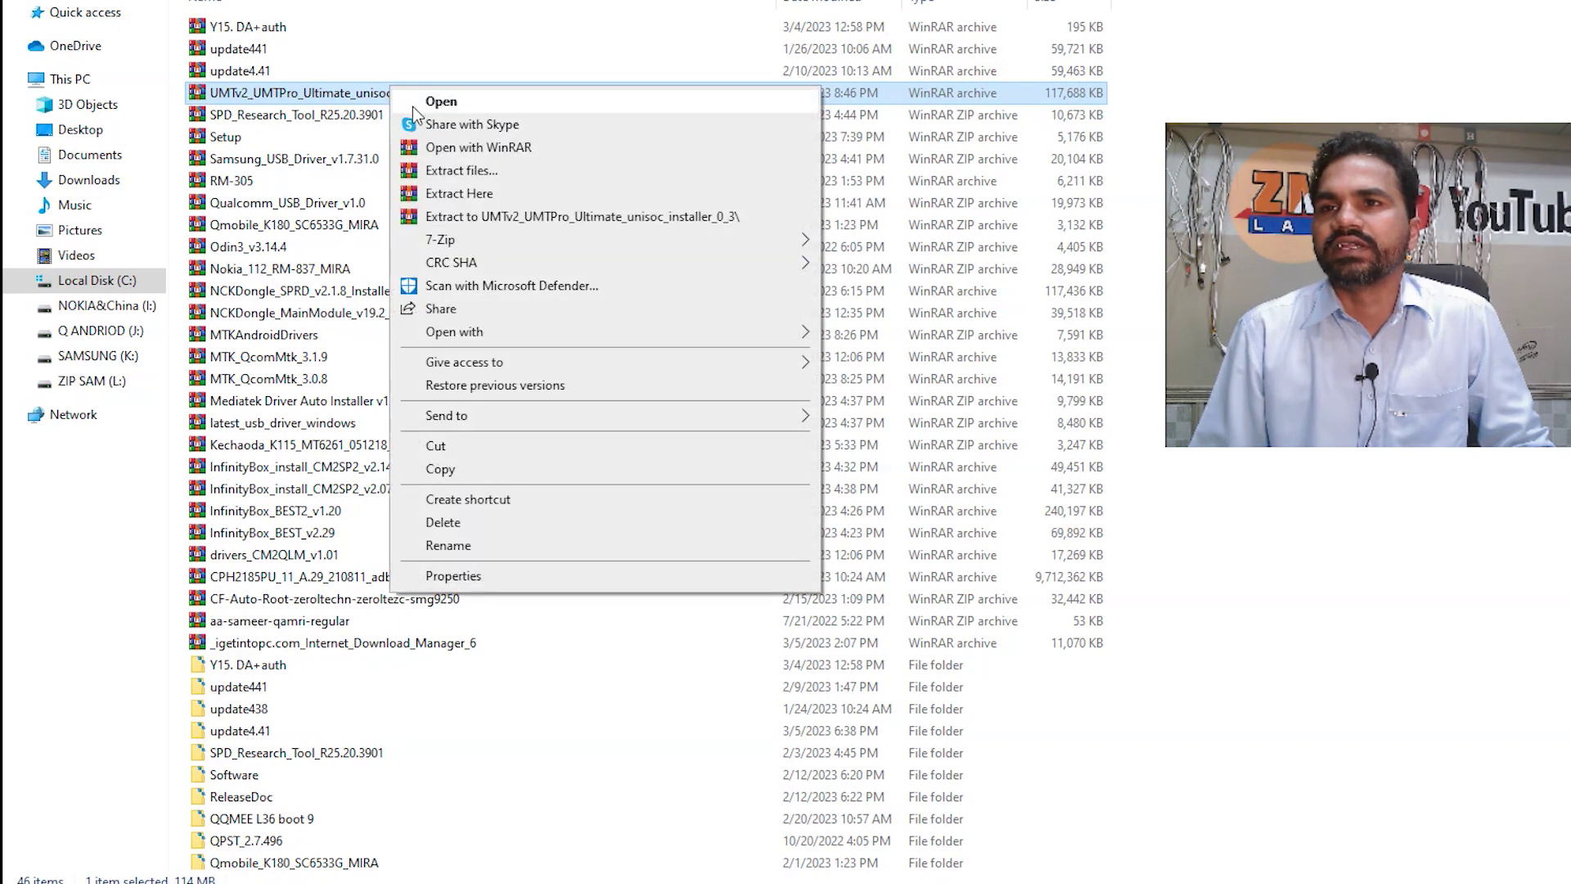
pyautogui.click(536, 217)
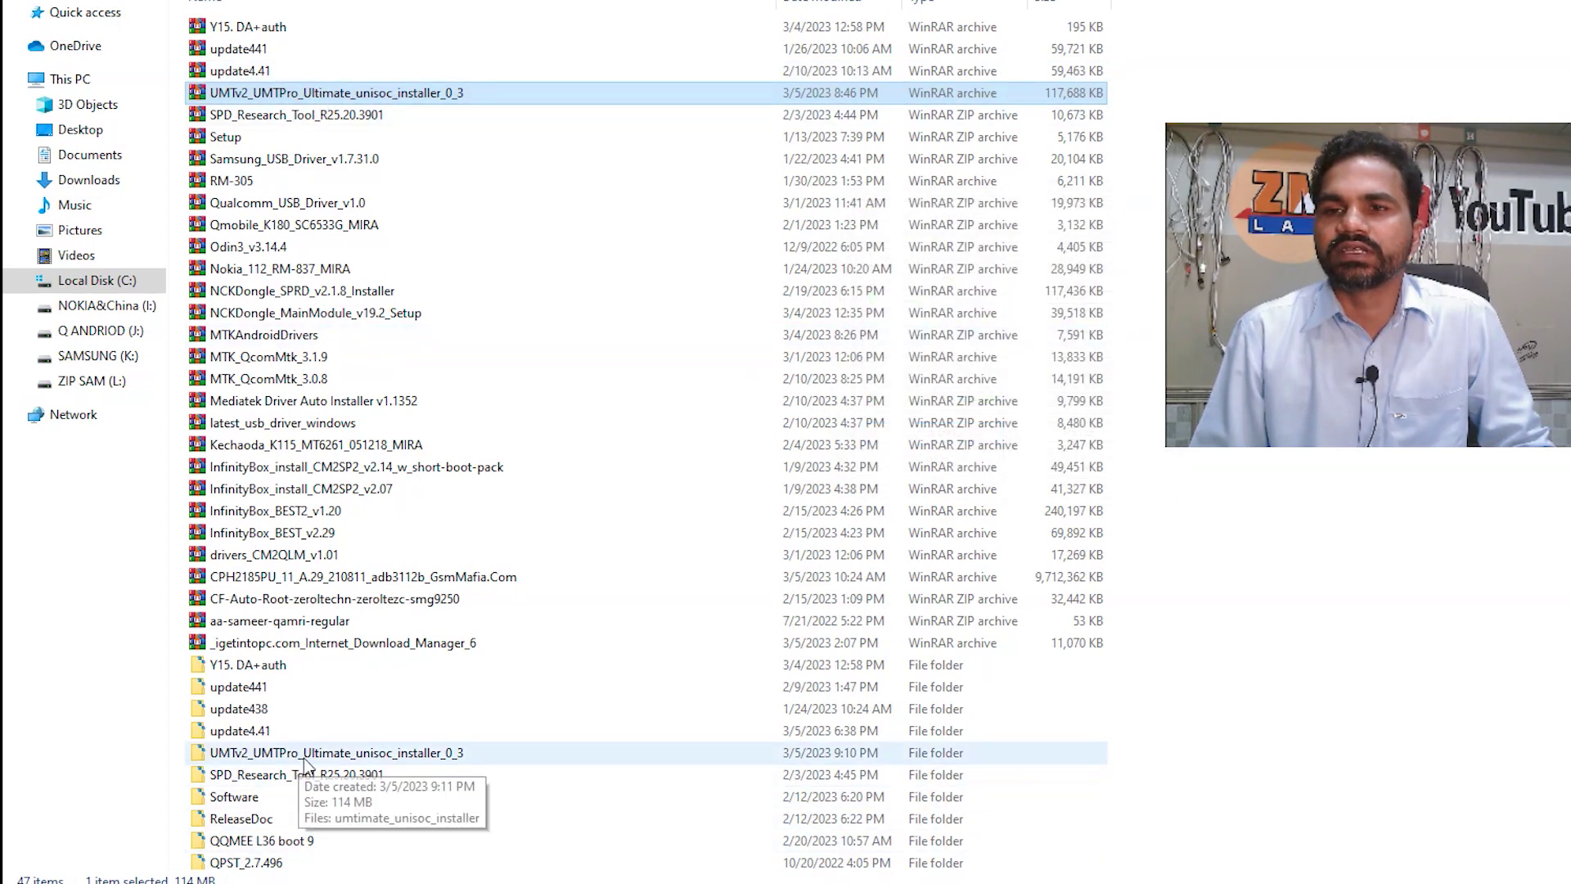
pyautogui.doubleClick(342, 752)
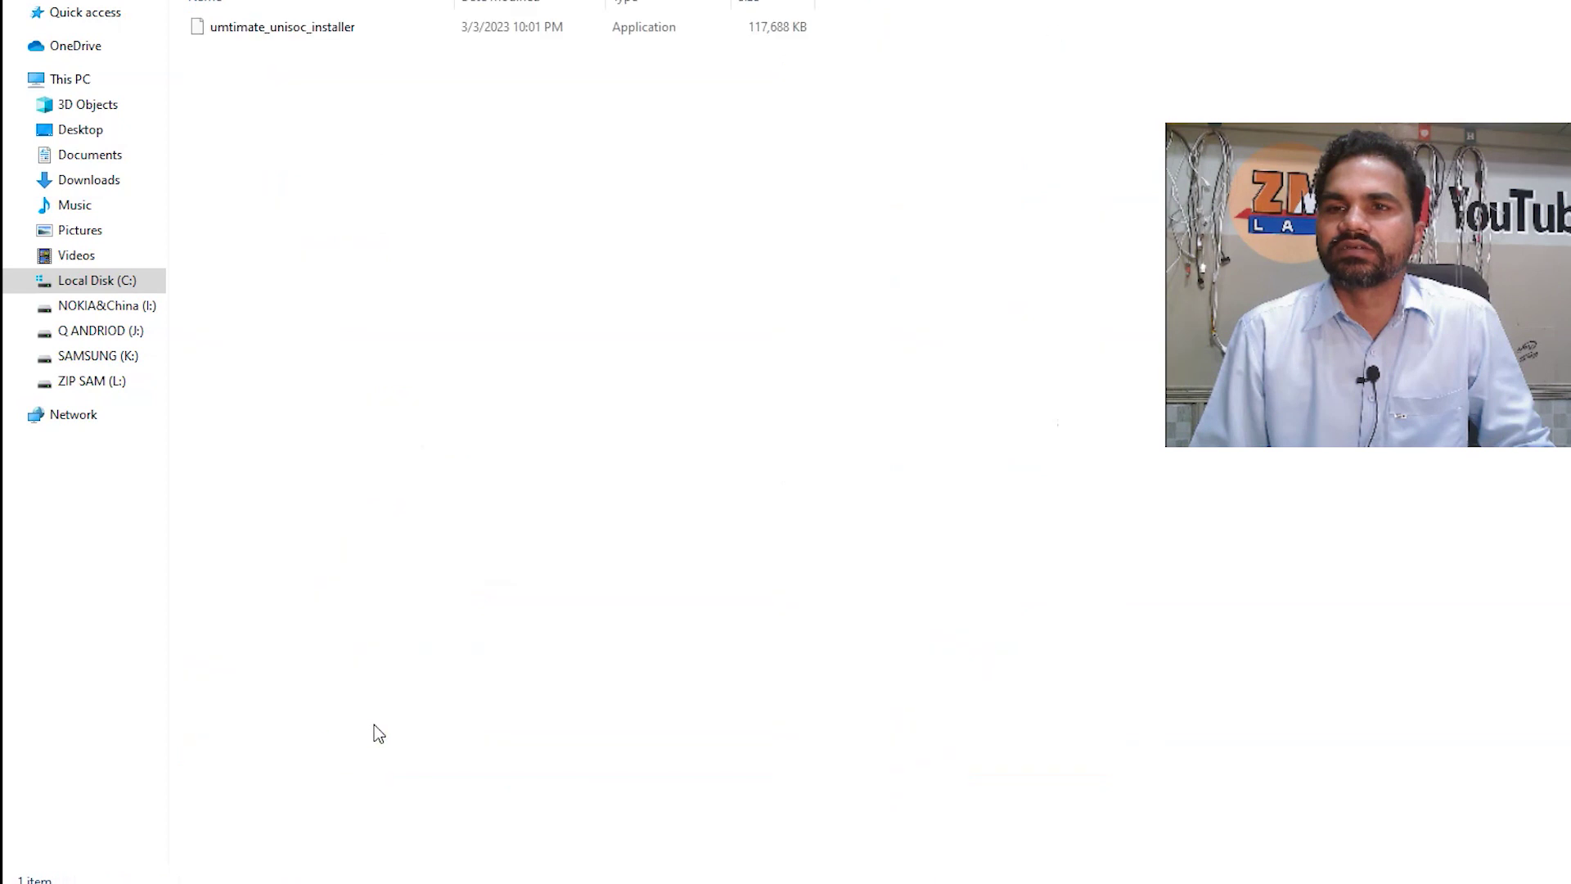
pyautogui.rightClick(348, 155)
pyautogui.click(414, 244)
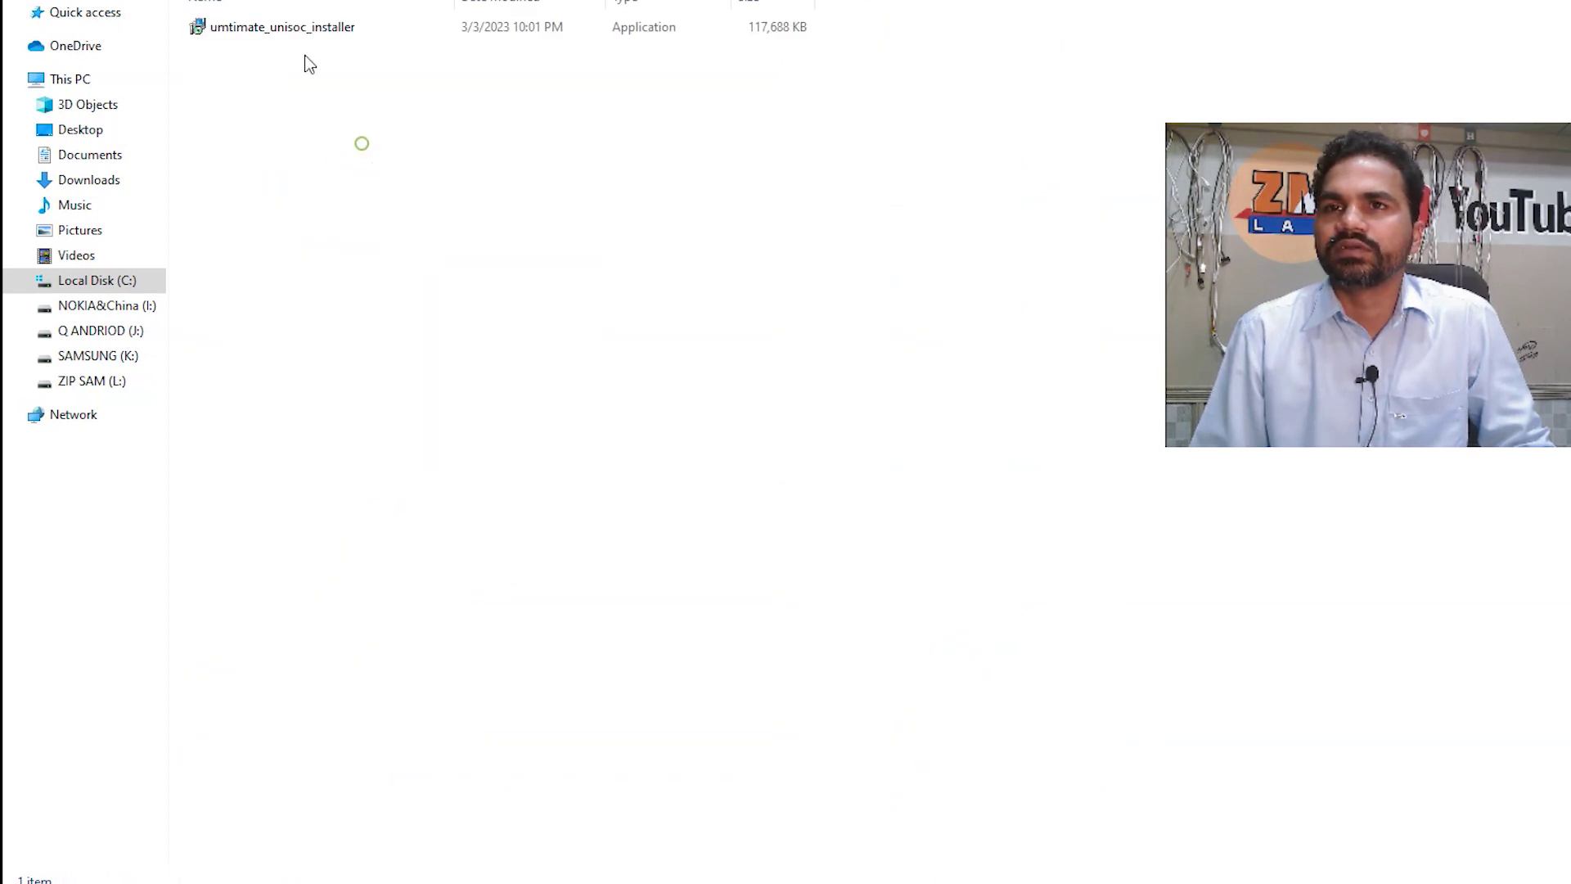
# - Run umtimate_unisoc_installer and accept installing into the existing C:\UMT\unisoc_module folder
pyautogui.doubleClick(294, 29)
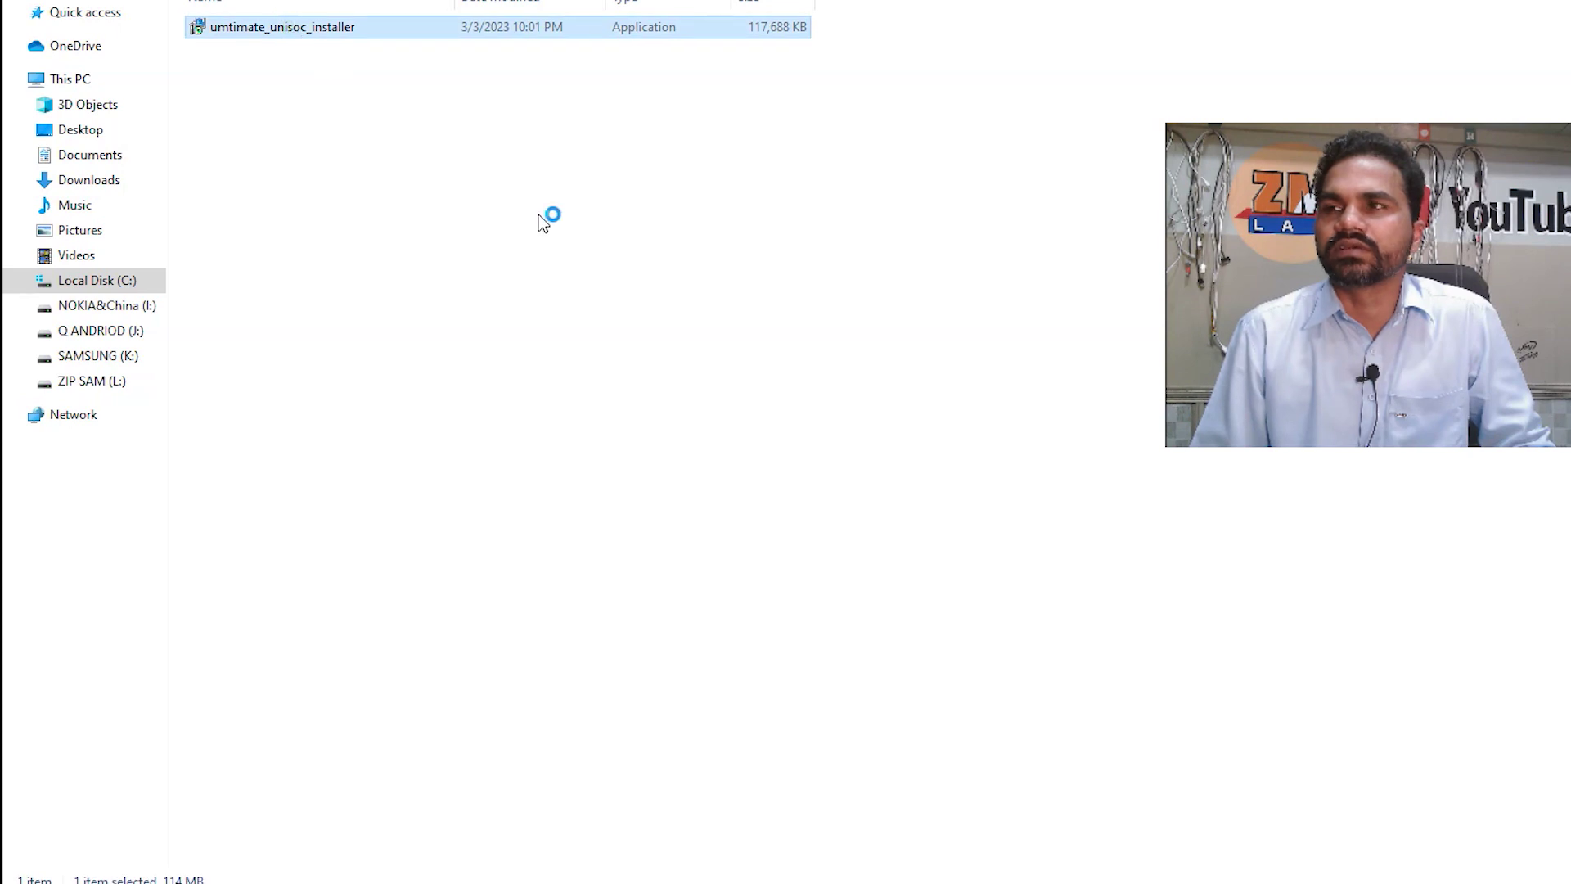
pyautogui.click(814, 511)
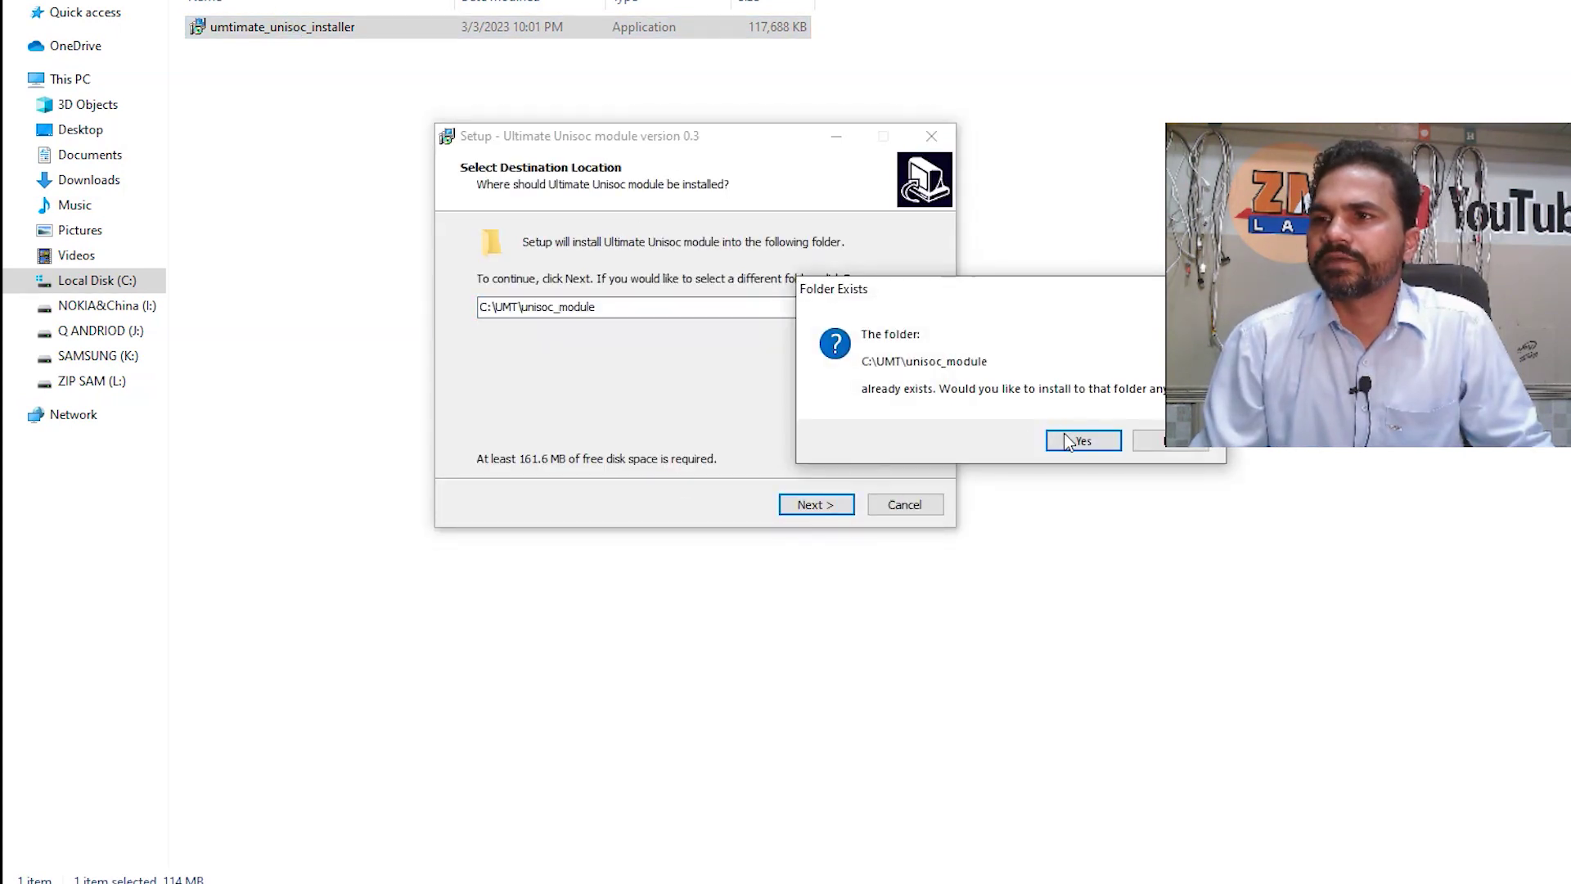
pyautogui.moveTo(984, 293); pyautogui.dragTo(845, 271)
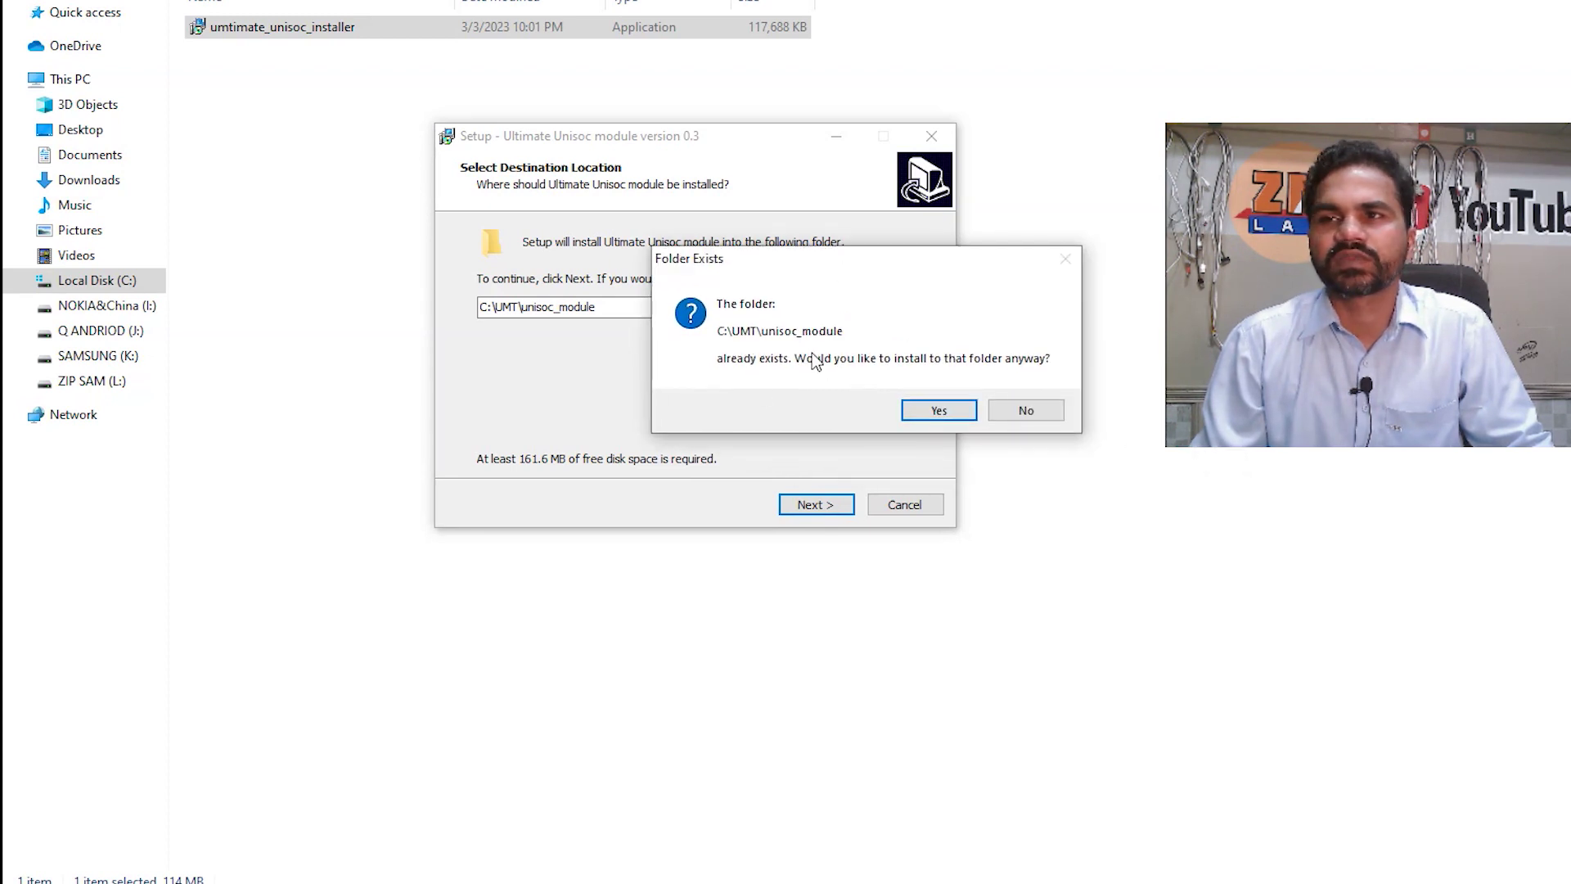
pyautogui.click(944, 409)
# - Keep the desktop shortcut task selected and proceed to the setup's ready-to-install summary
pyautogui.click(822, 507)
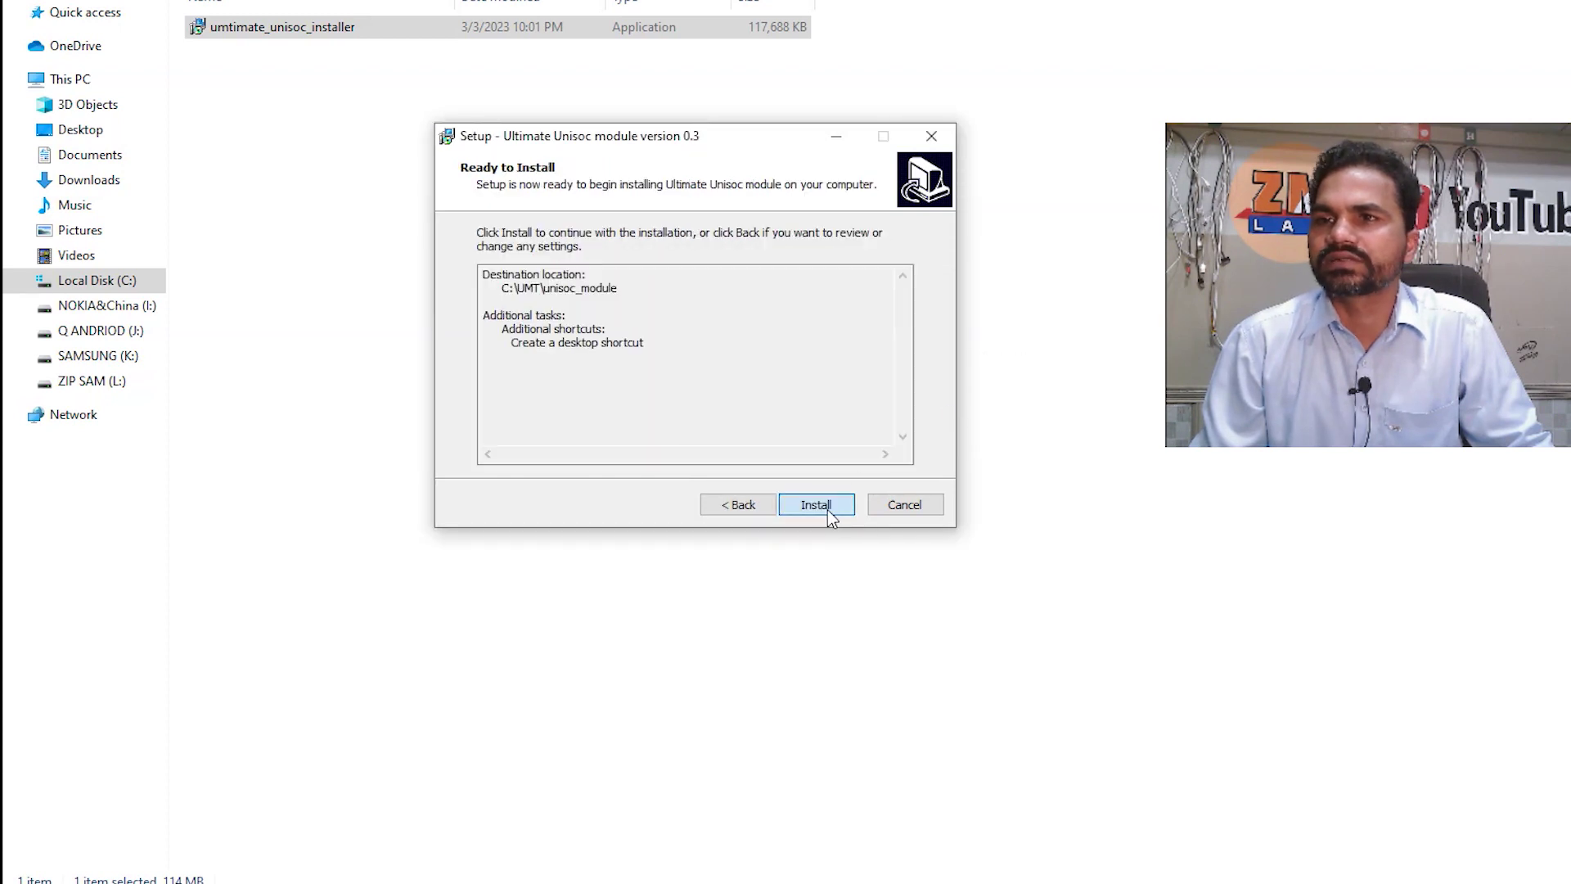
pyautogui.click(738, 504)
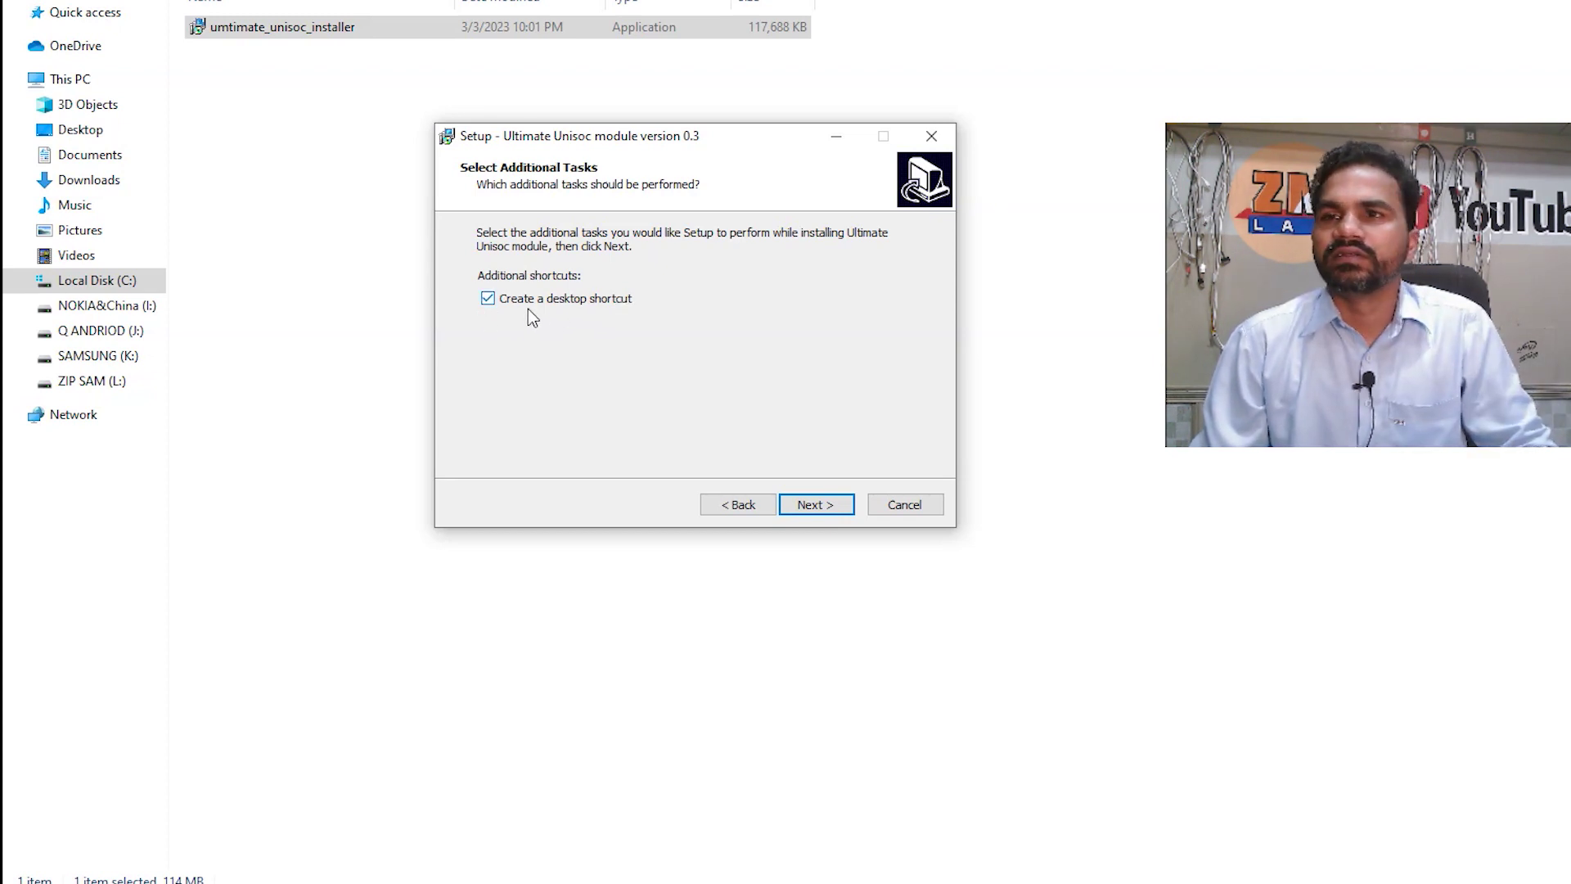
pyautogui.click(816, 504)
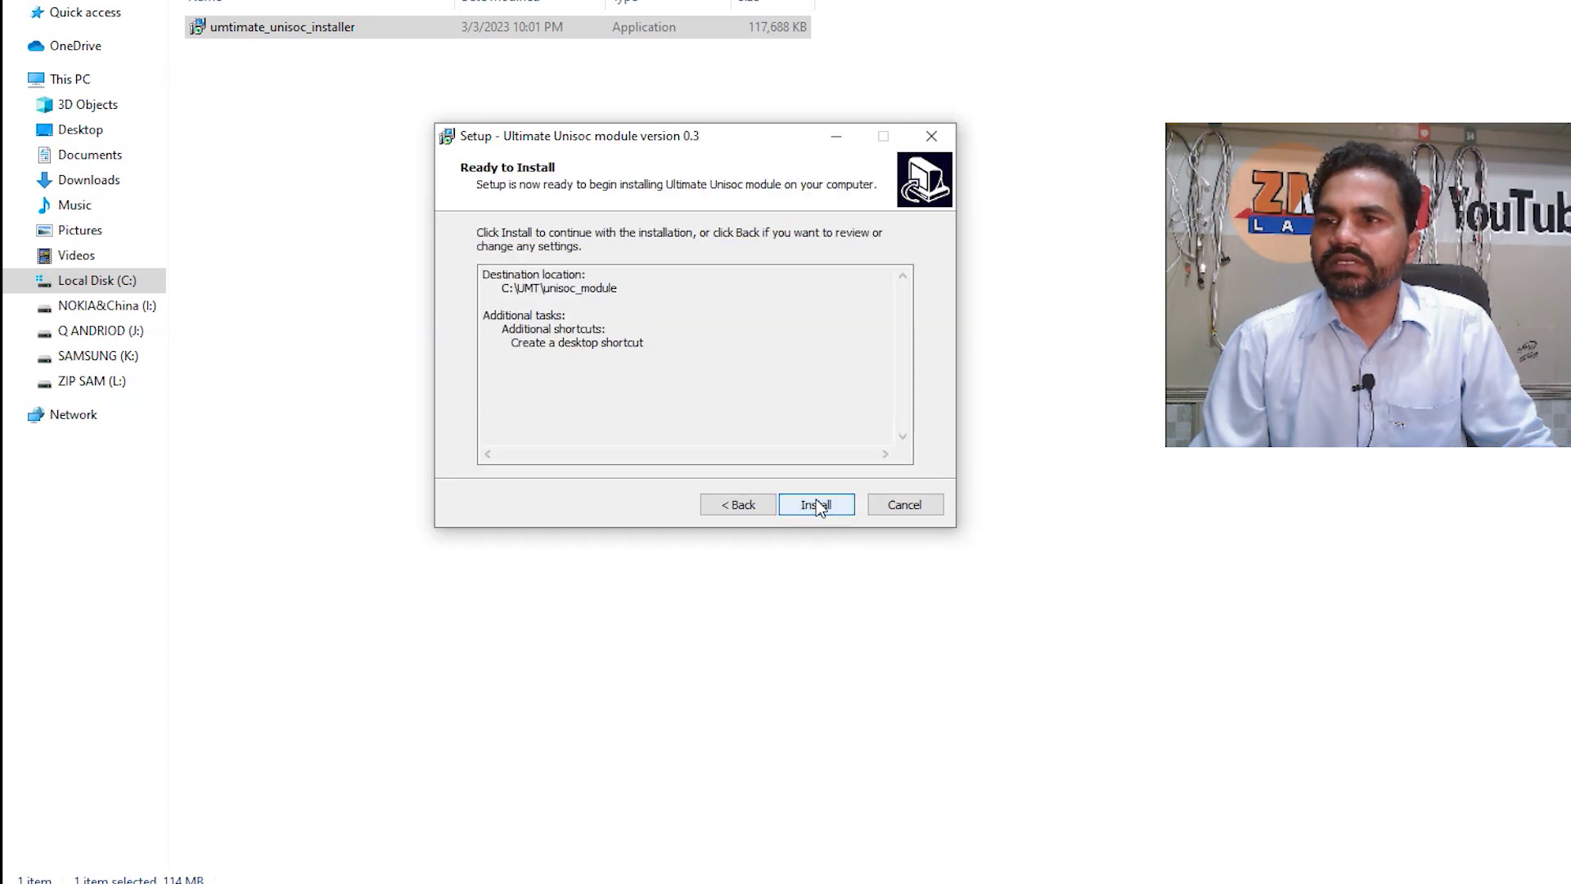
# - Install the Ultimate Unisoc module version 0.3, finish the setup and refresh the desktop
pyautogui.click(818, 504)
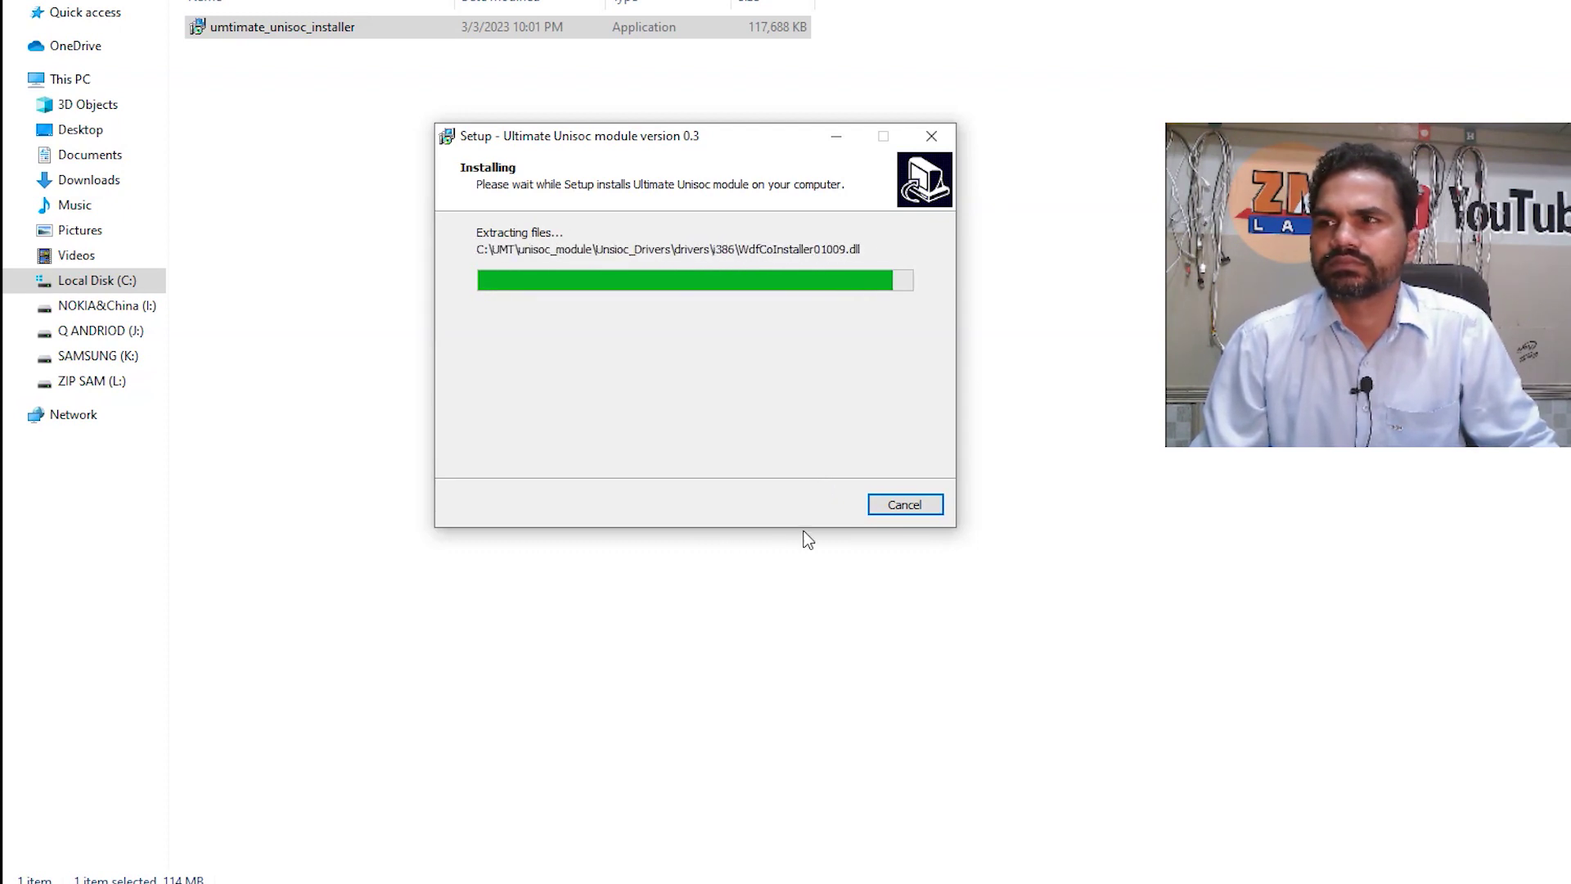
pyautogui.click(826, 509)
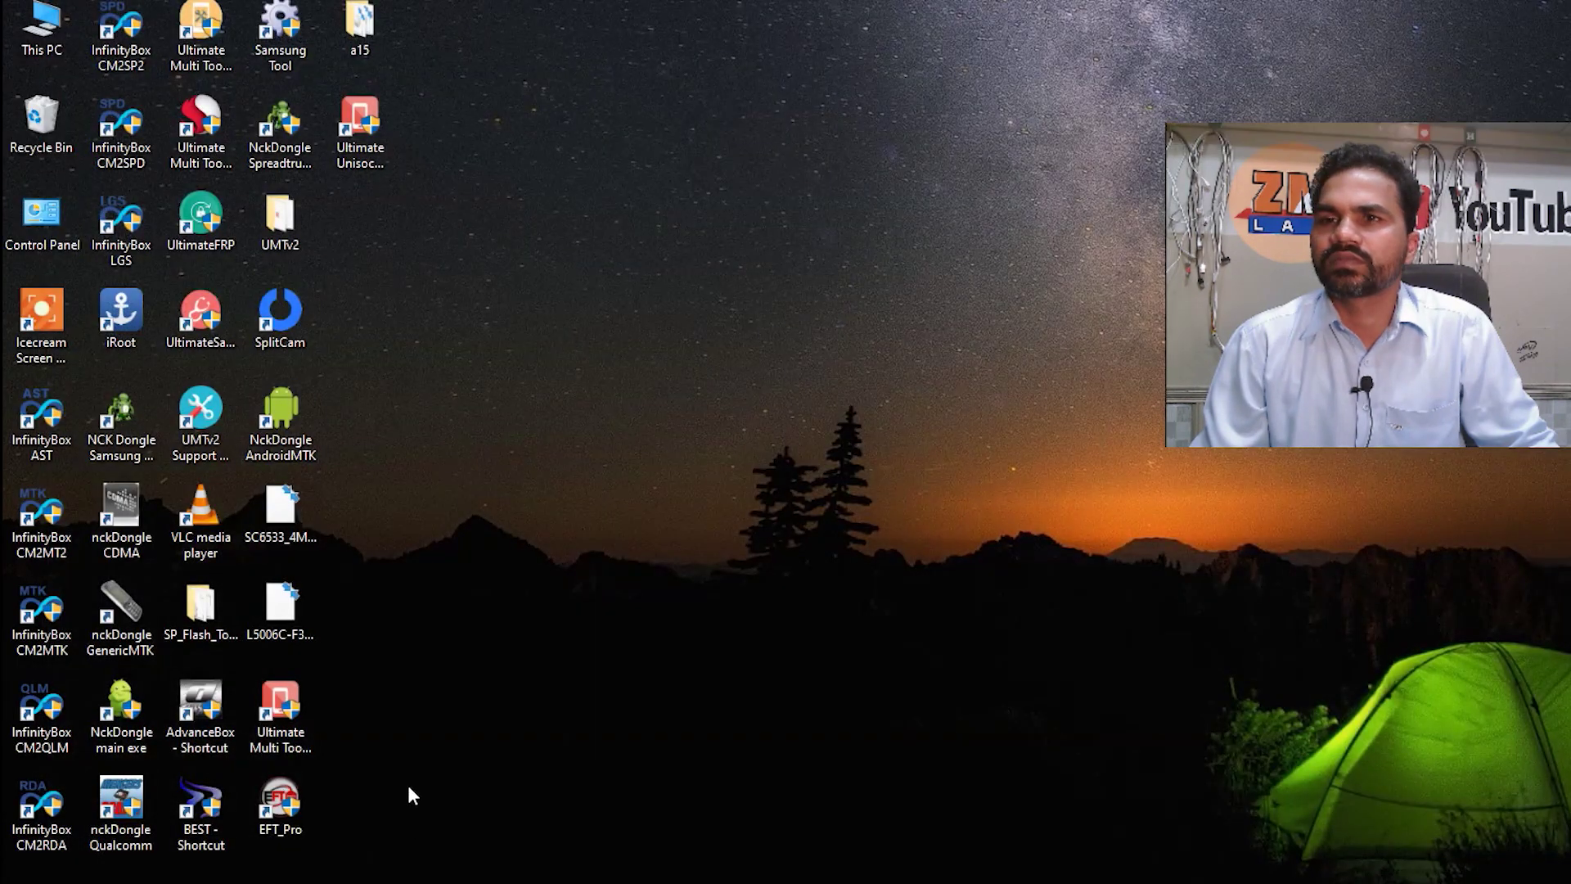
pyautogui.rightClick(603, 435)
pyautogui.click(664, 493)
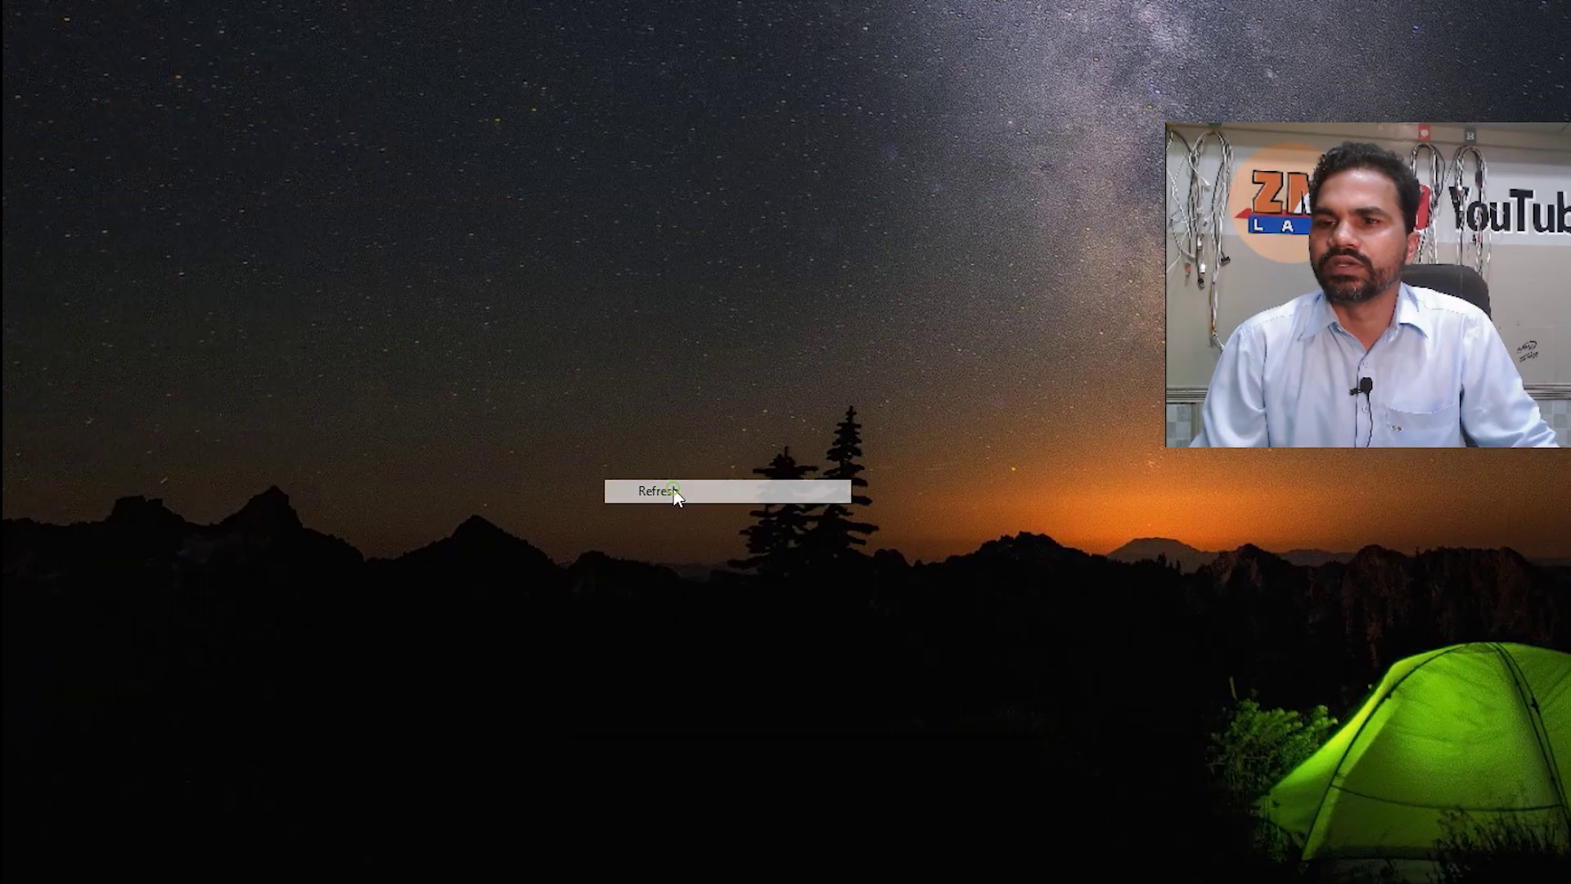
# - Launch the Ultimate Unisoc module from its new desktop shortcut and bring its window into focus
pyautogui.click(360, 131)
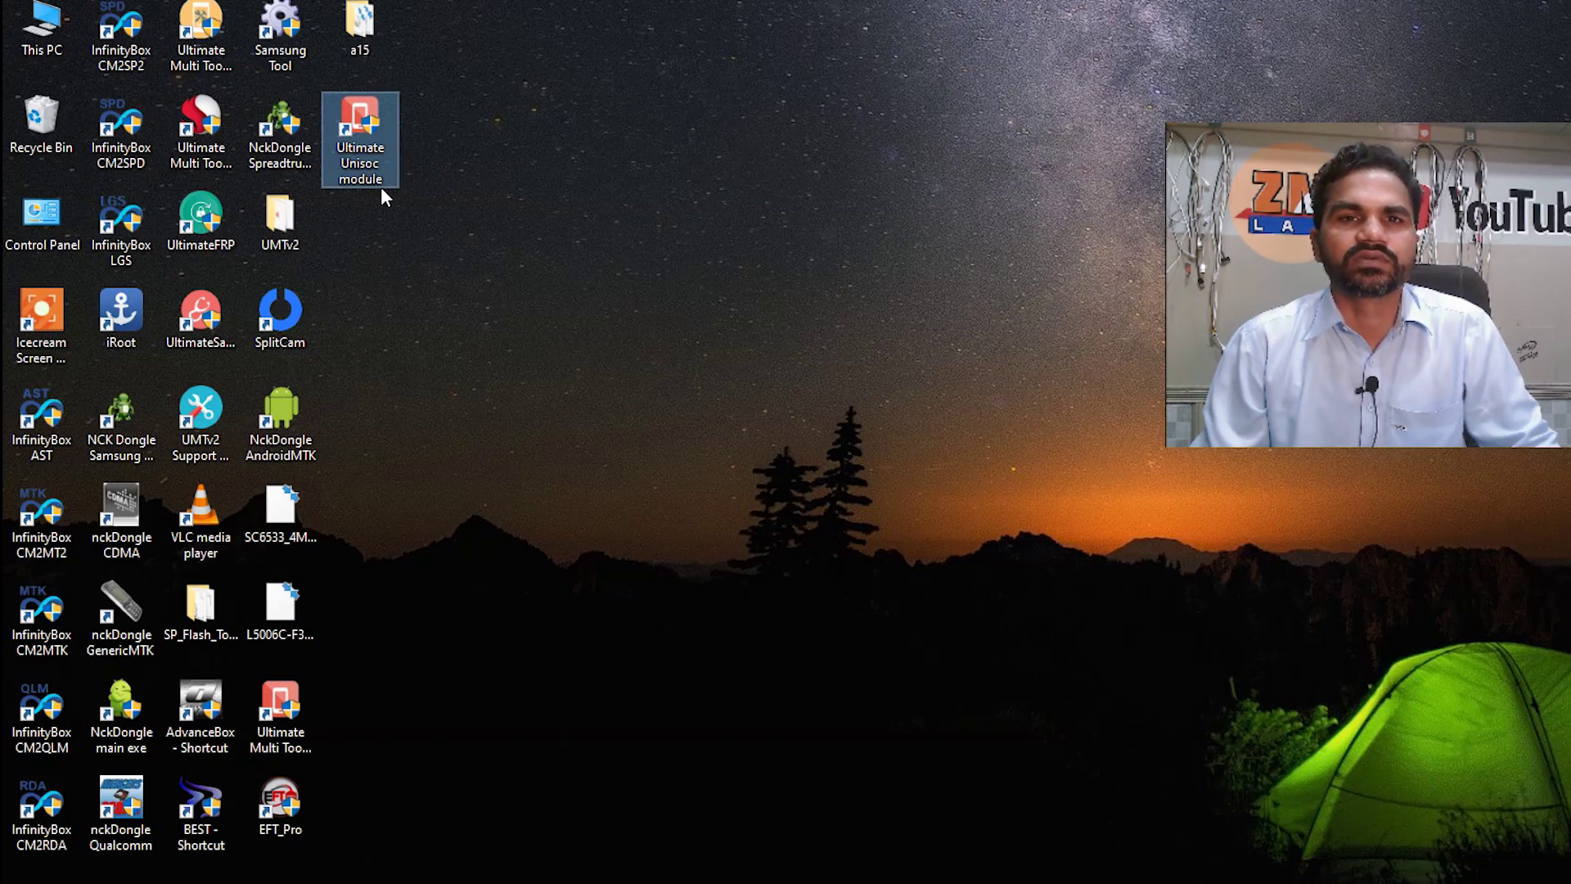
pyautogui.doubleClick(362, 131)
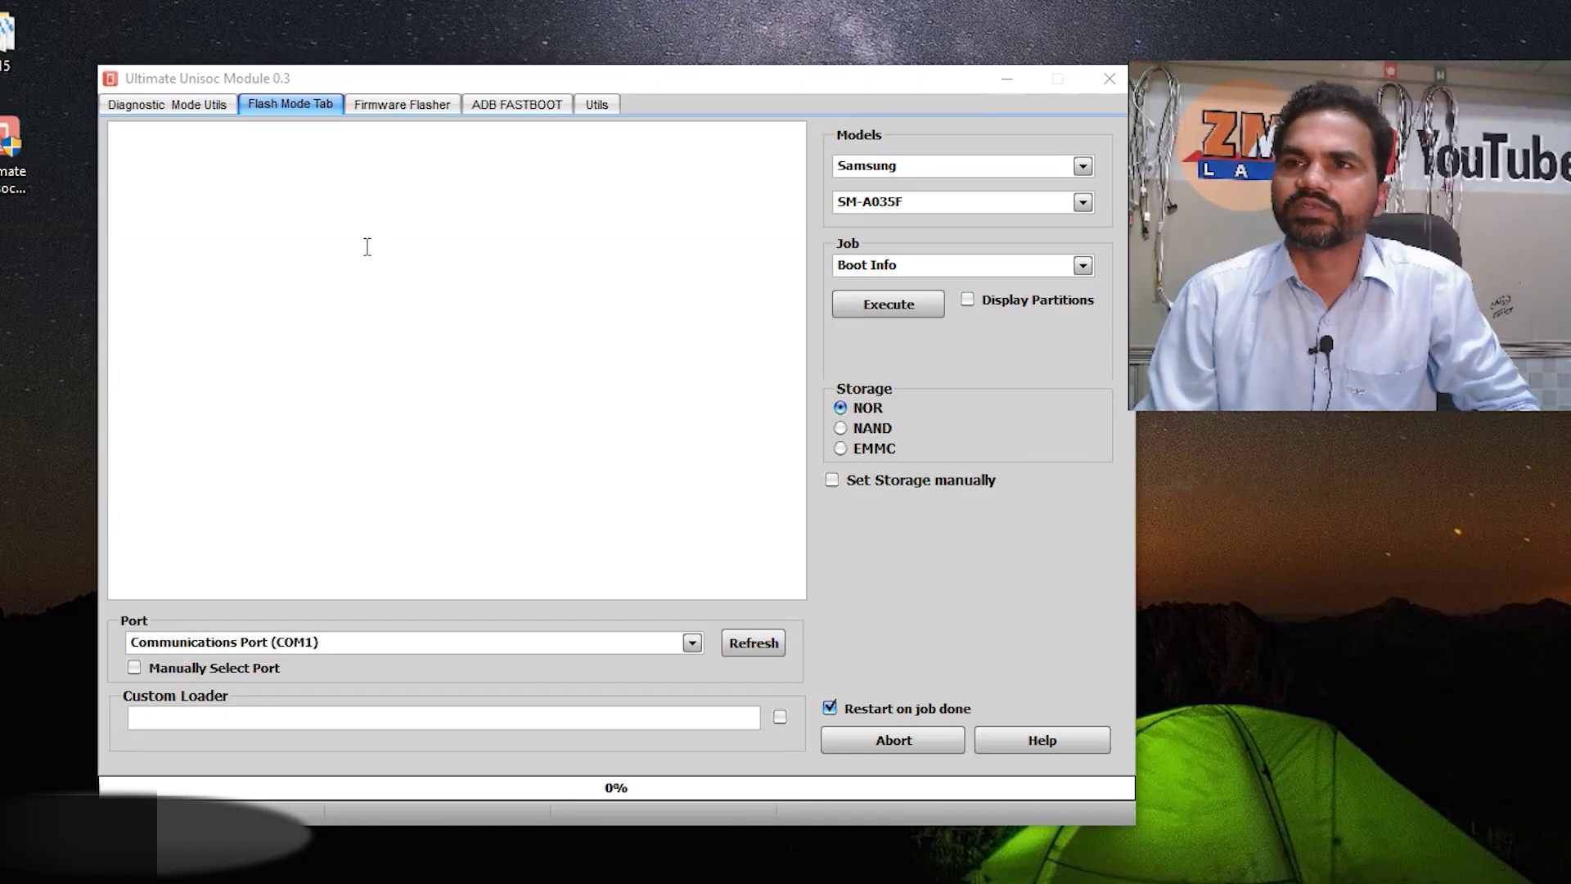
pyautogui.click(364, 86)
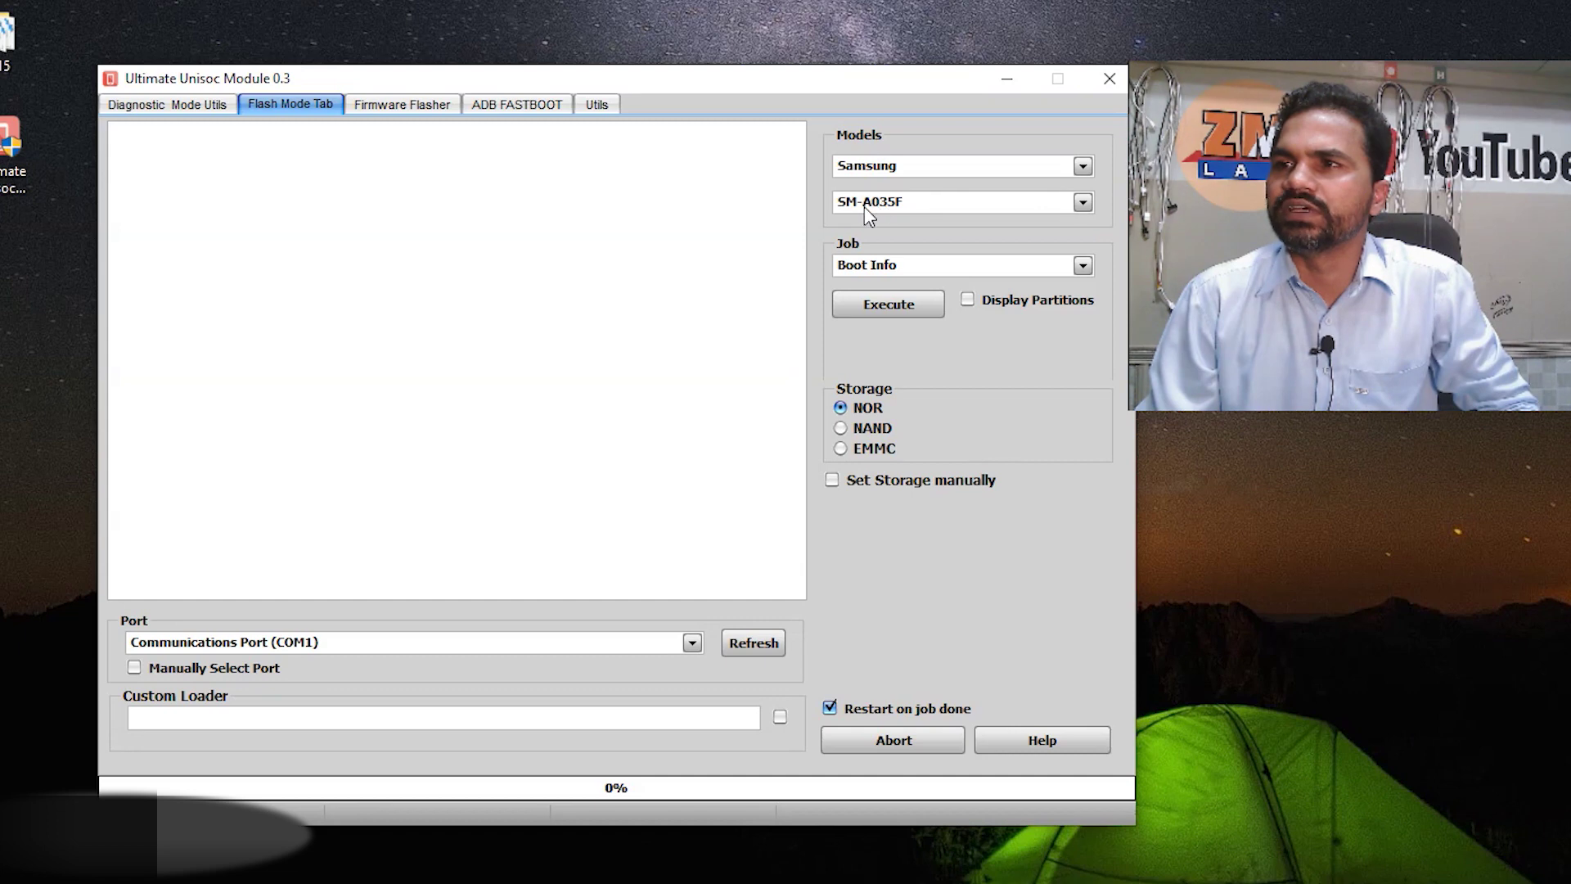
# - Choose SM-A035F as the Samsung model for flash mode
pyautogui.click(902, 204)
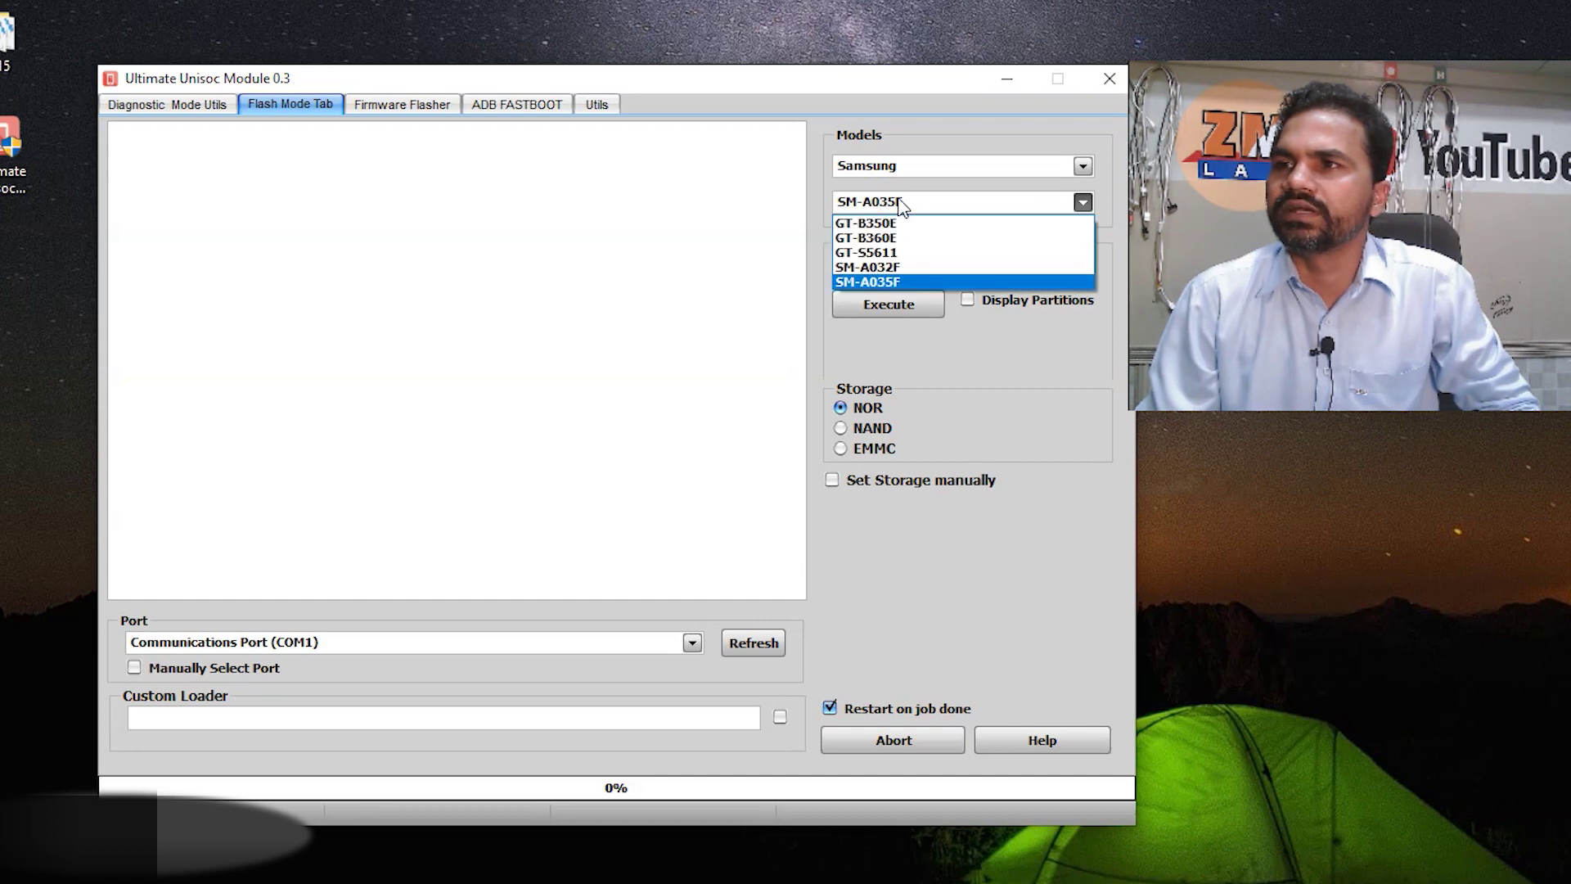
pyautogui.click(886, 281)
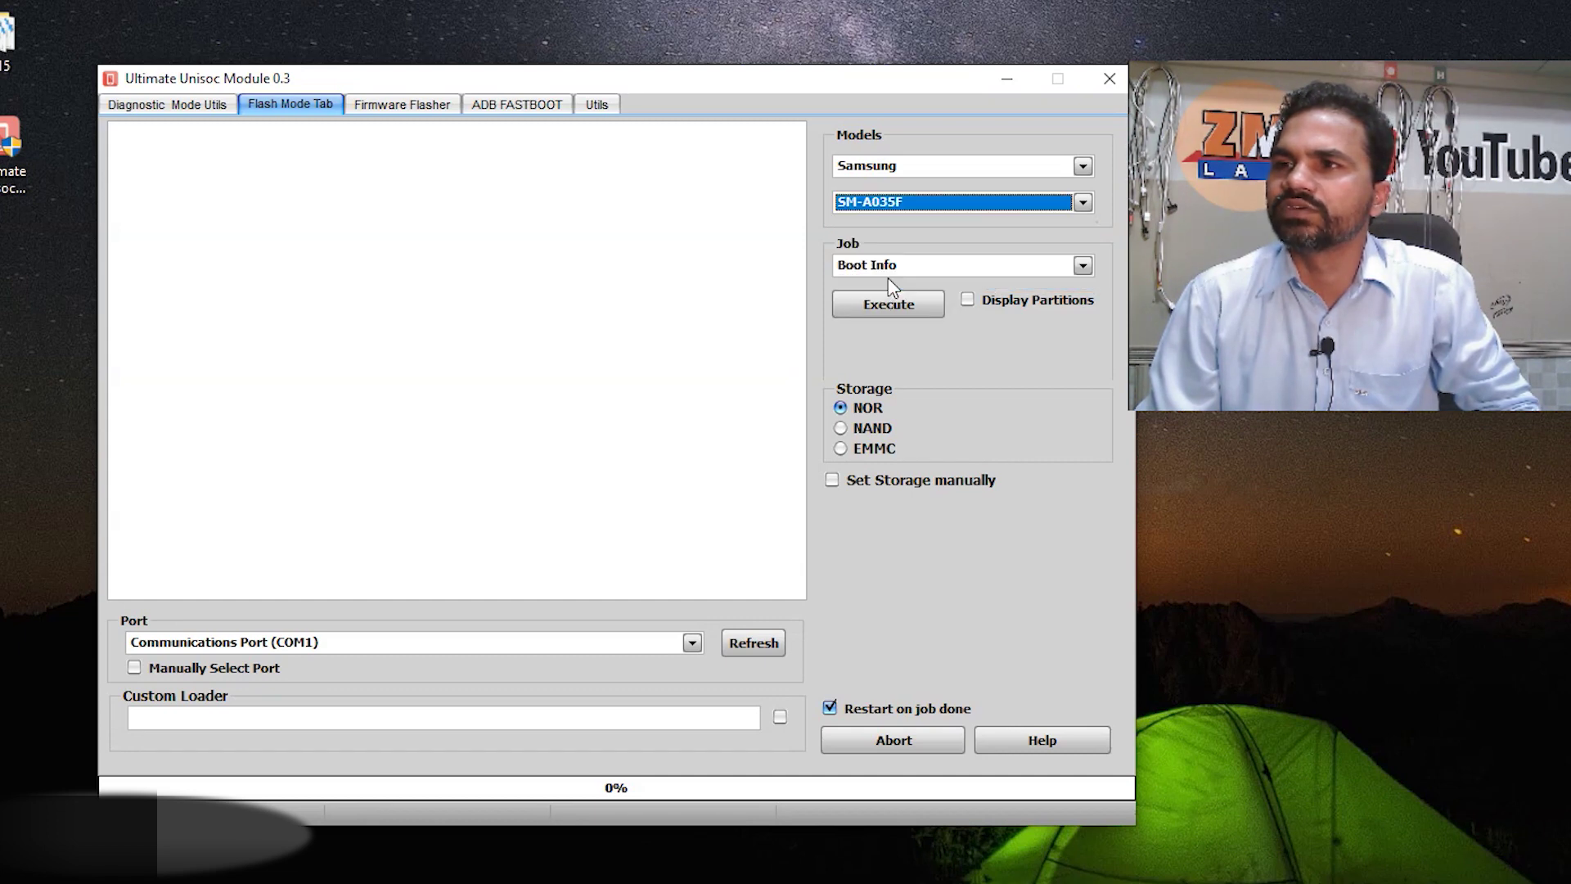
# - Examine the supported brands and the flash-mode jobs offered for the SM-A035F, keeping Samsung and Boot Info selected
pyautogui.click(933, 168)
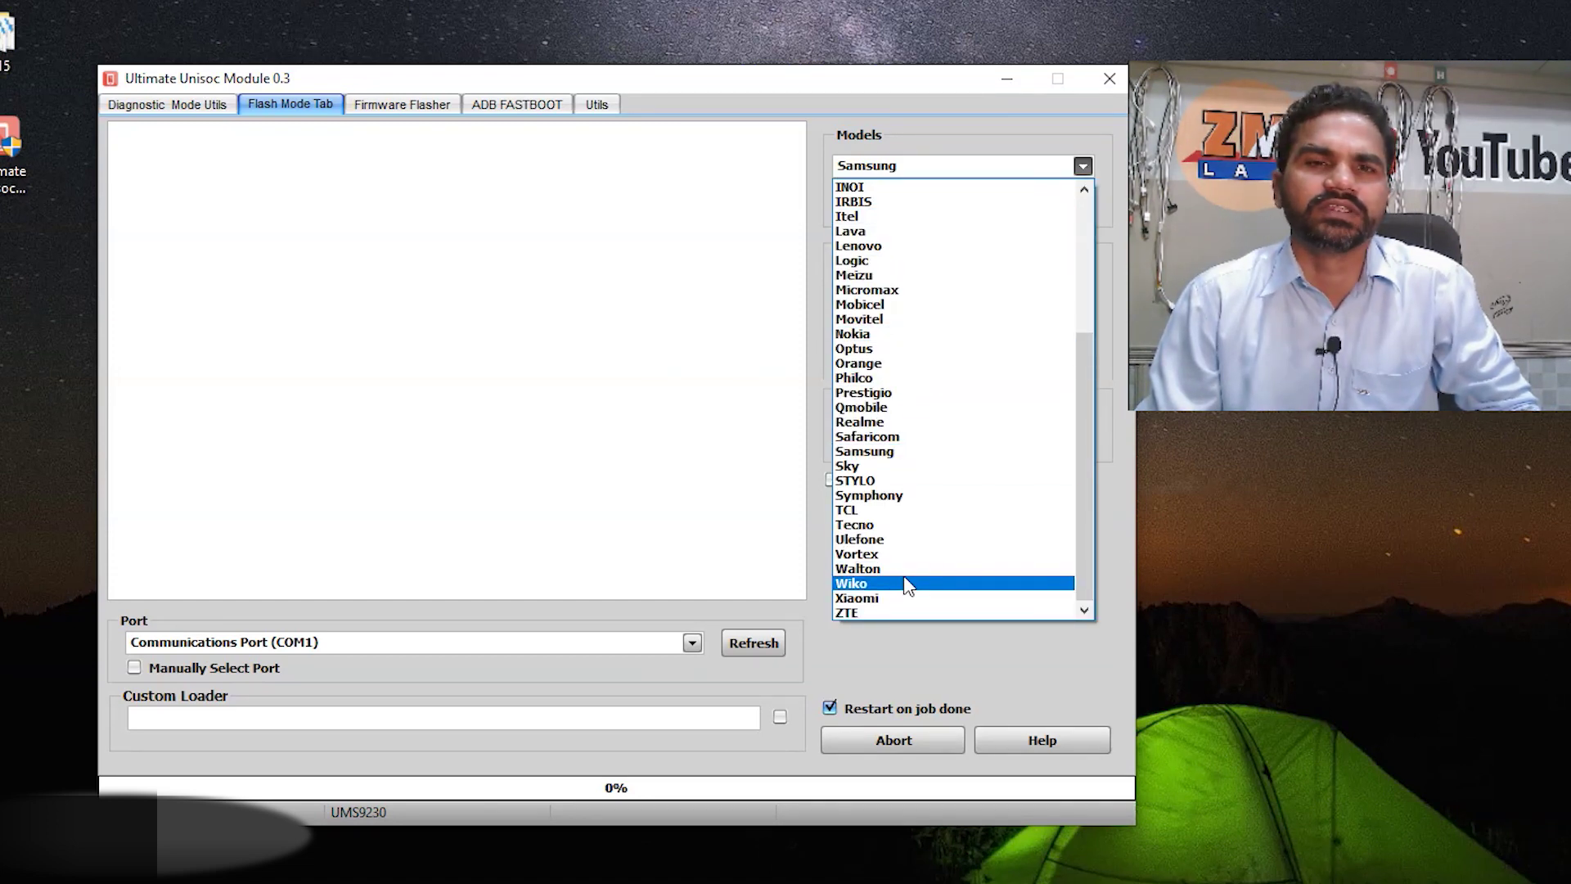
pyautogui.click(958, 129)
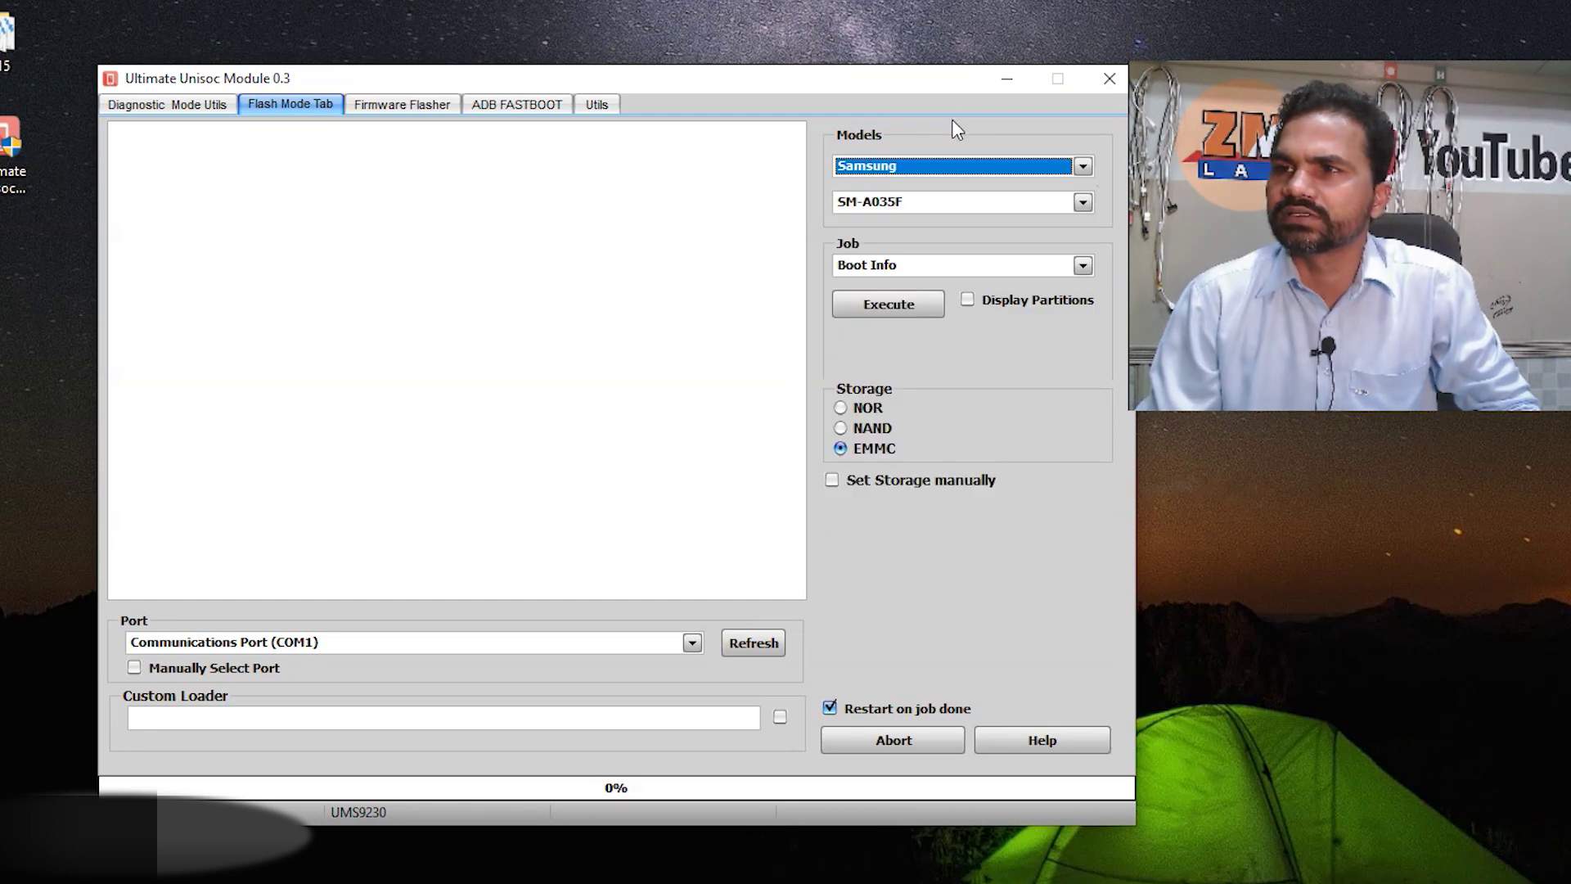
pyautogui.click(926, 268)
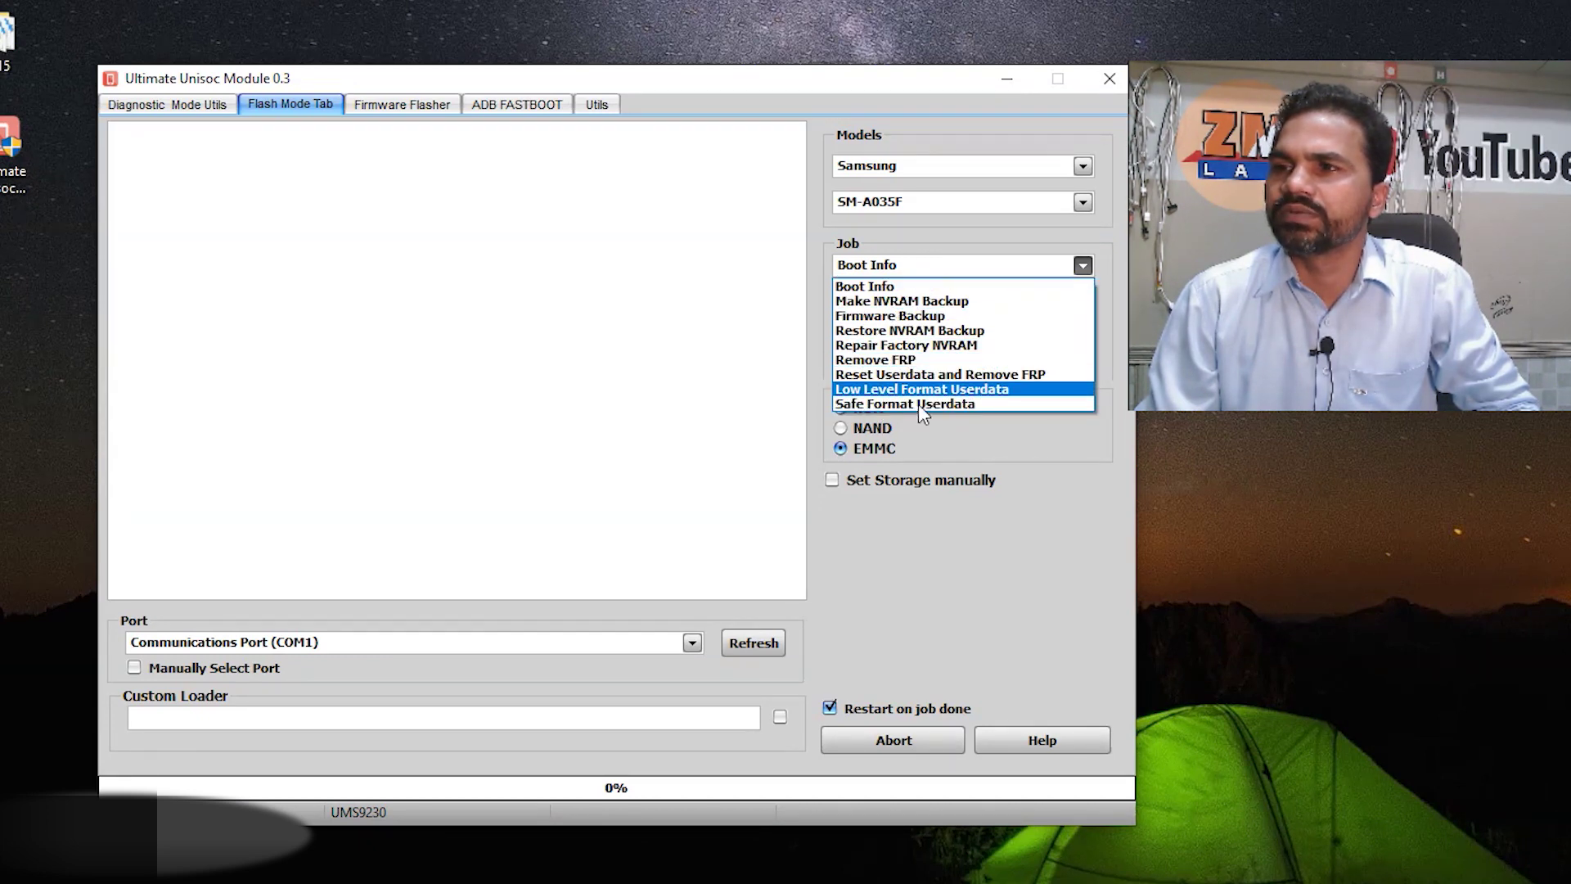
pyautogui.click(1050, 480)
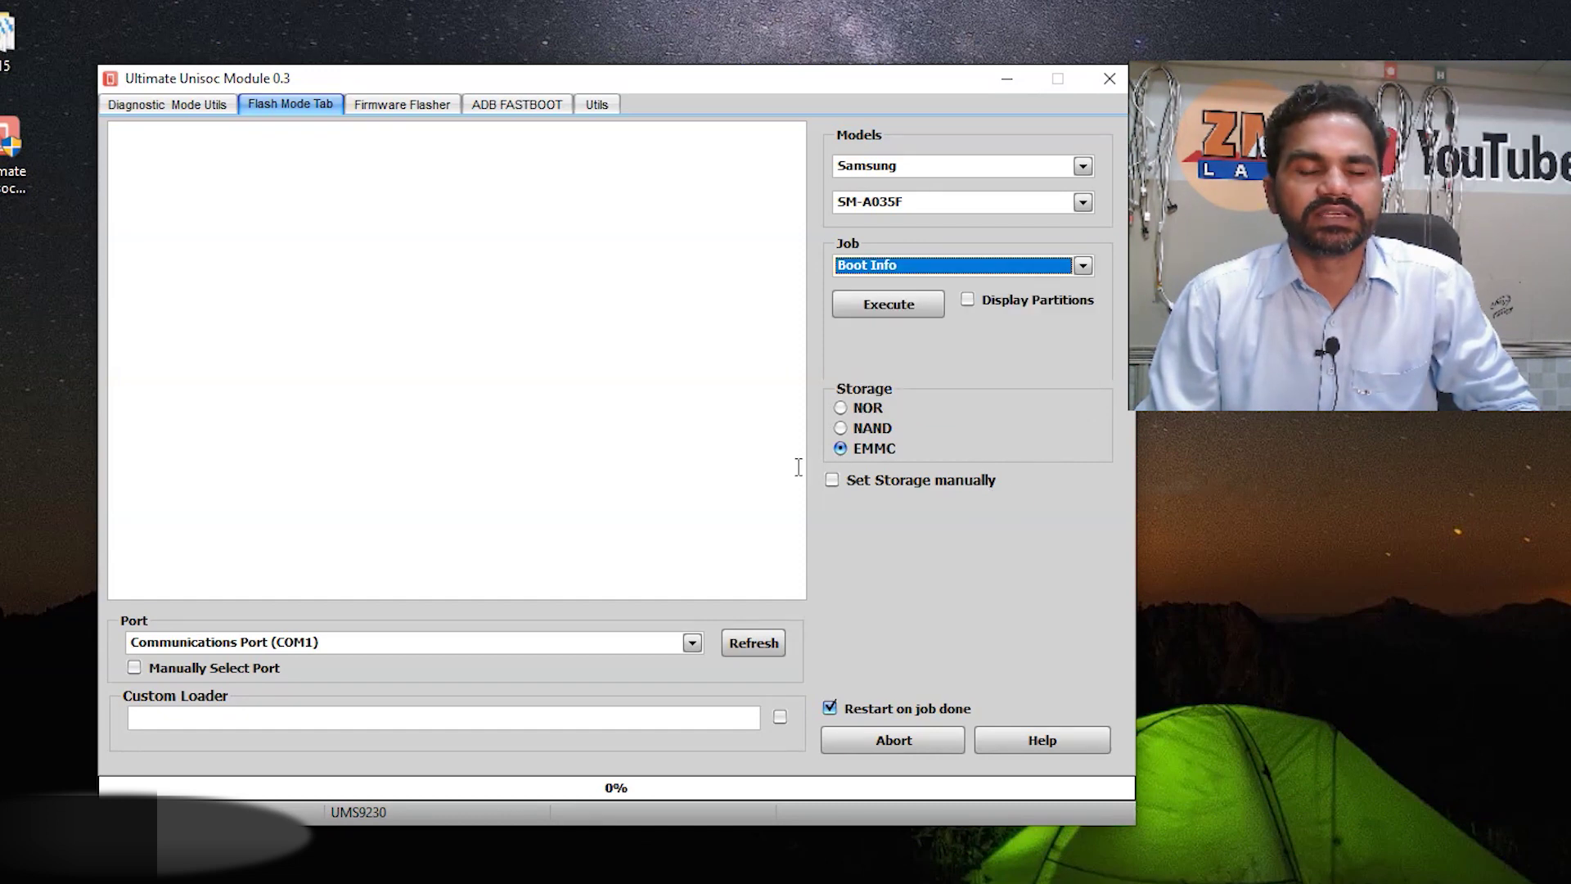